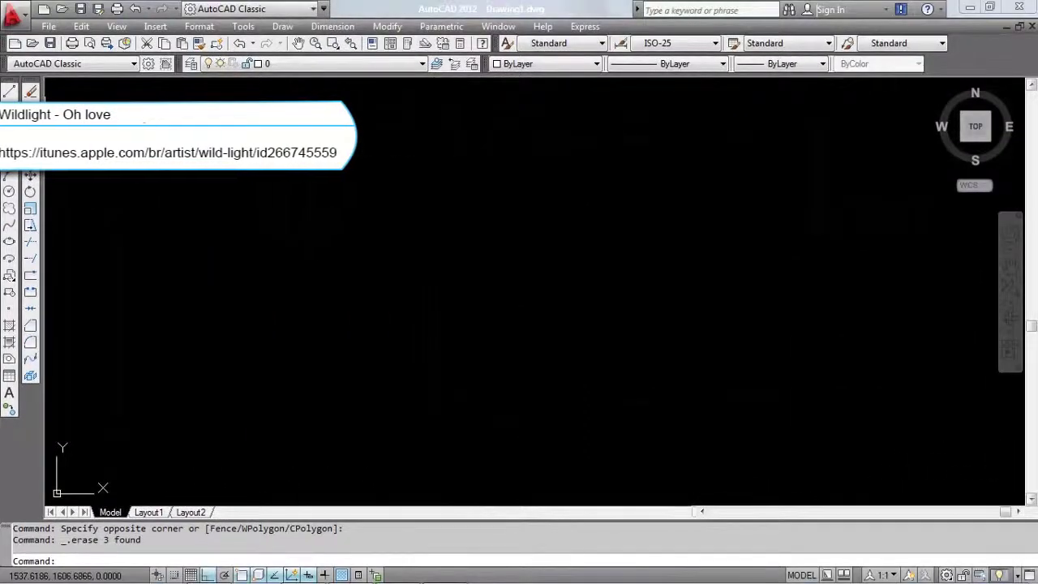
Draw a stepped polyline with alternating horizontal and vertical segments, ending with a diagonal segment back to its starting point
left_click(9, 124)
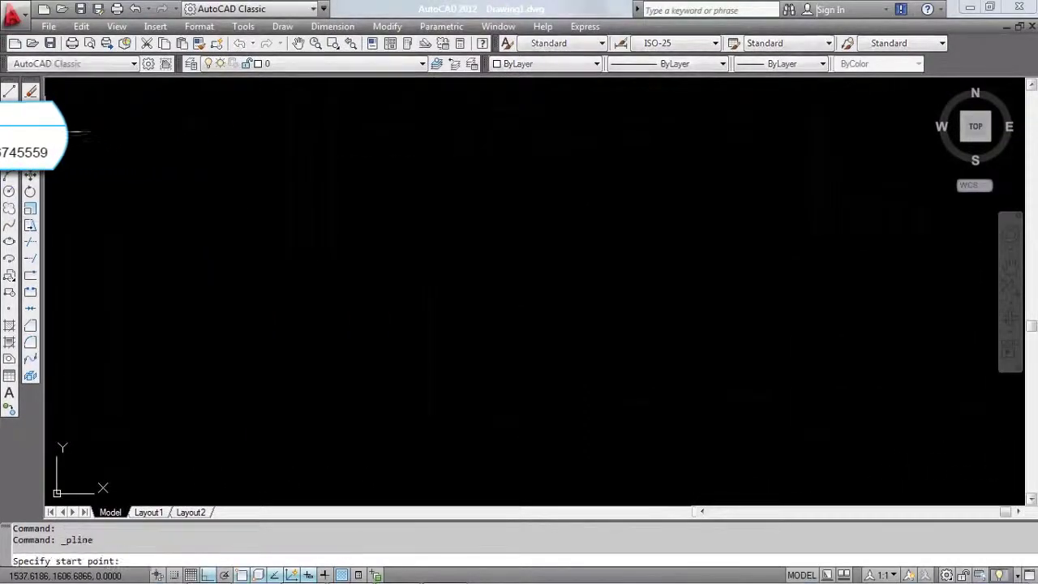
left_click(299, 187)
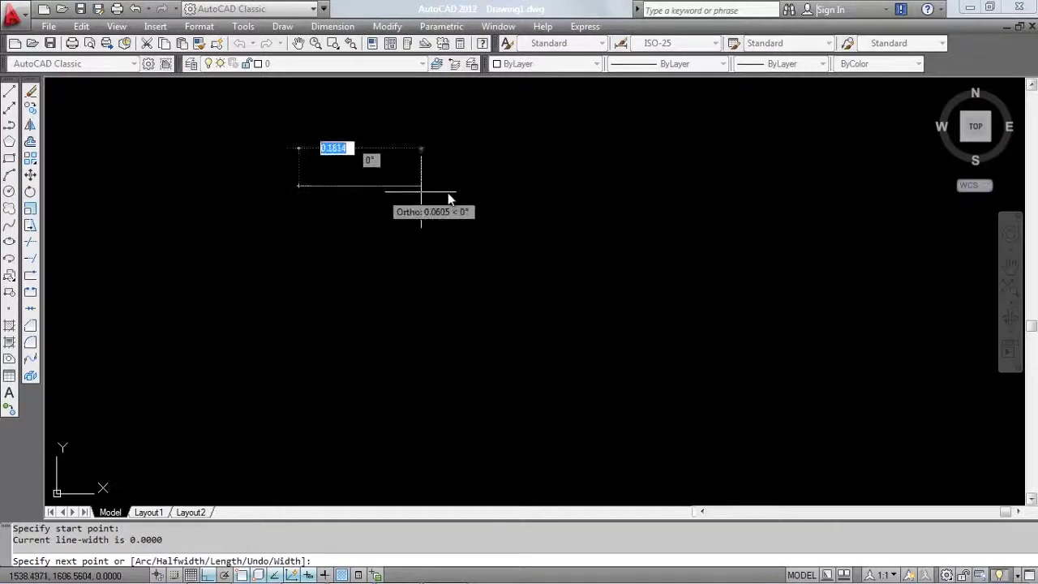
left_click(473, 185)
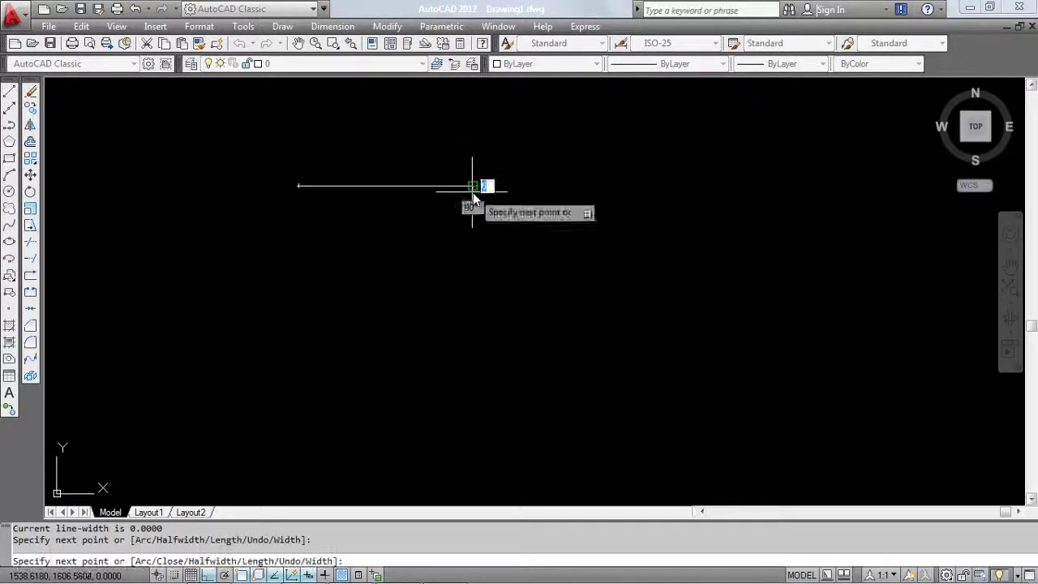
left_click(473, 287)
left_click(527, 327)
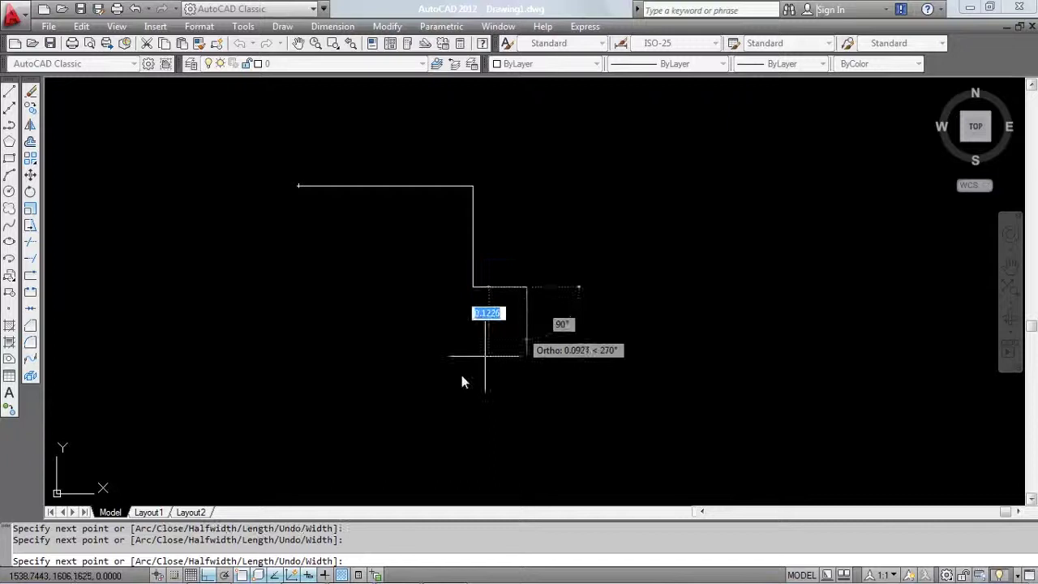
left_click(527, 374)
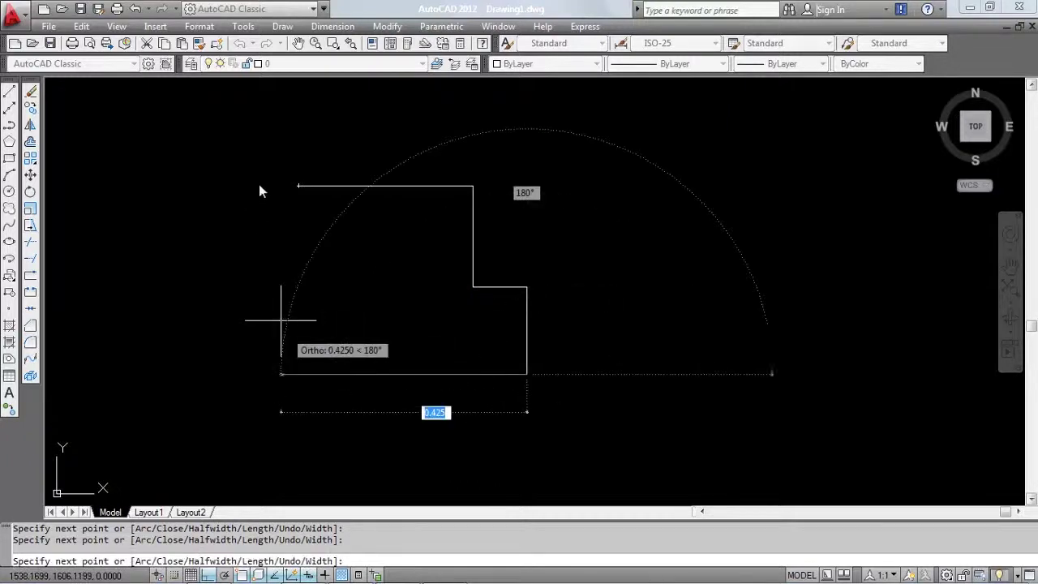
left_click(300, 191)
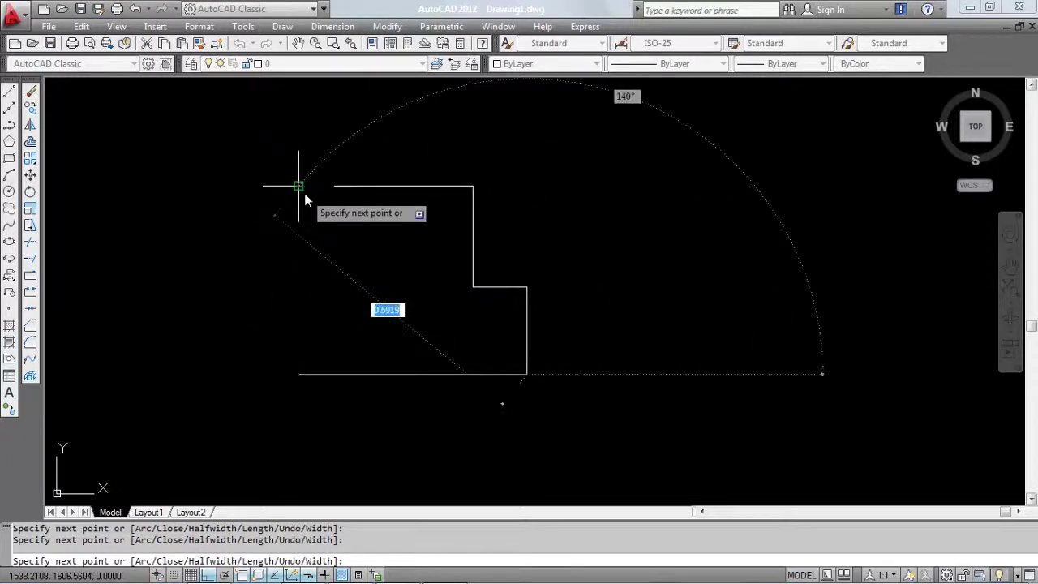
left_click(301, 189)
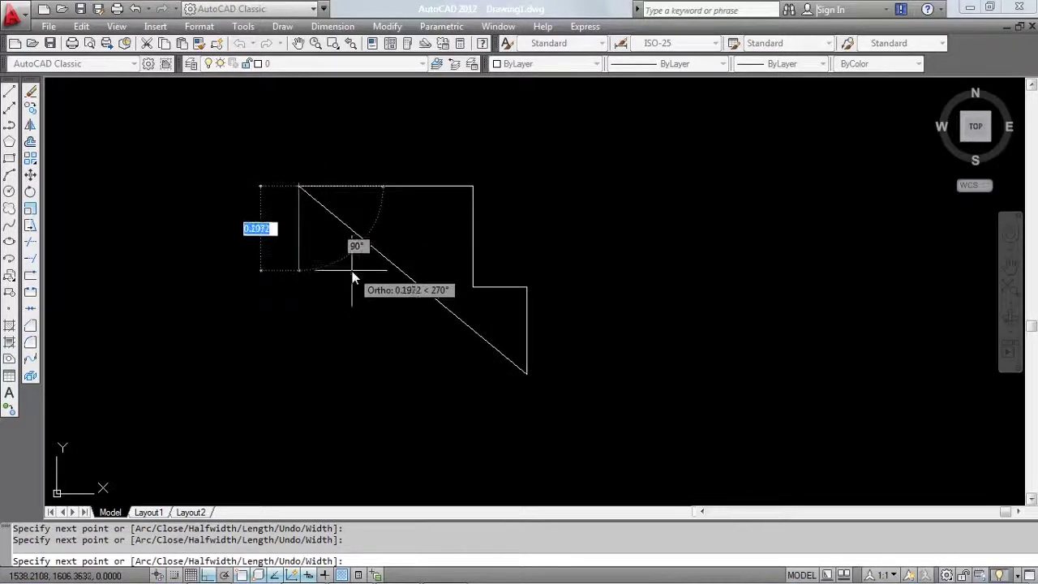
key("Escape")
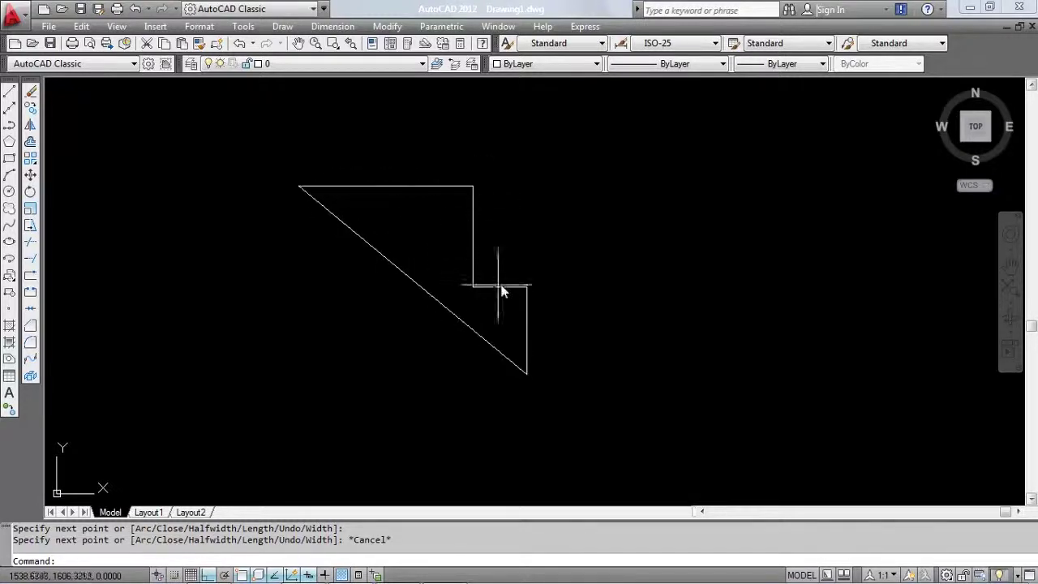
Select the stepped polyline as a single object and erase it
left_click(362, 187)
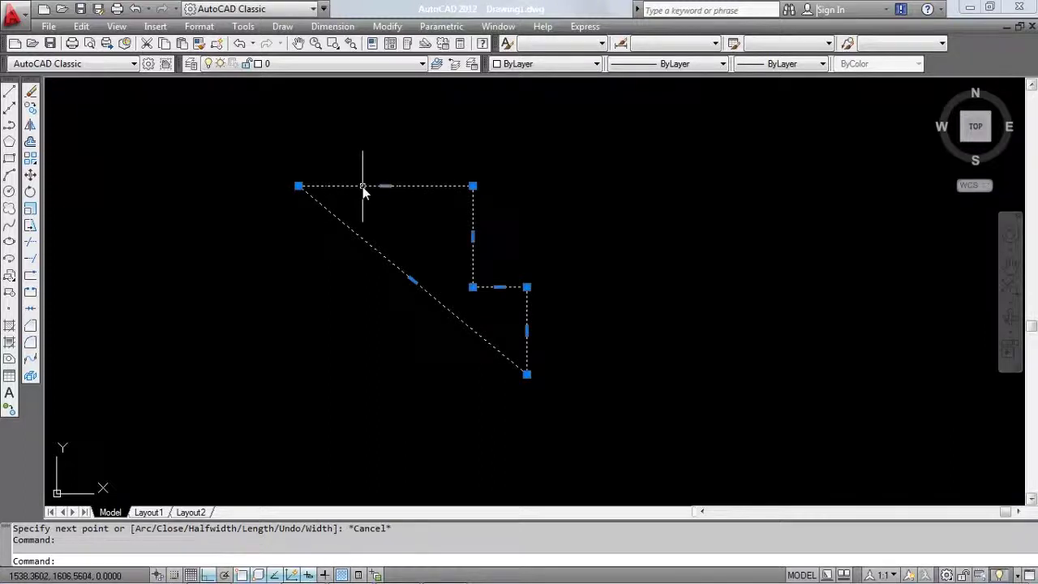
mouse_move(363, 187)
key("ctrl+z")
left_click(749, 341)
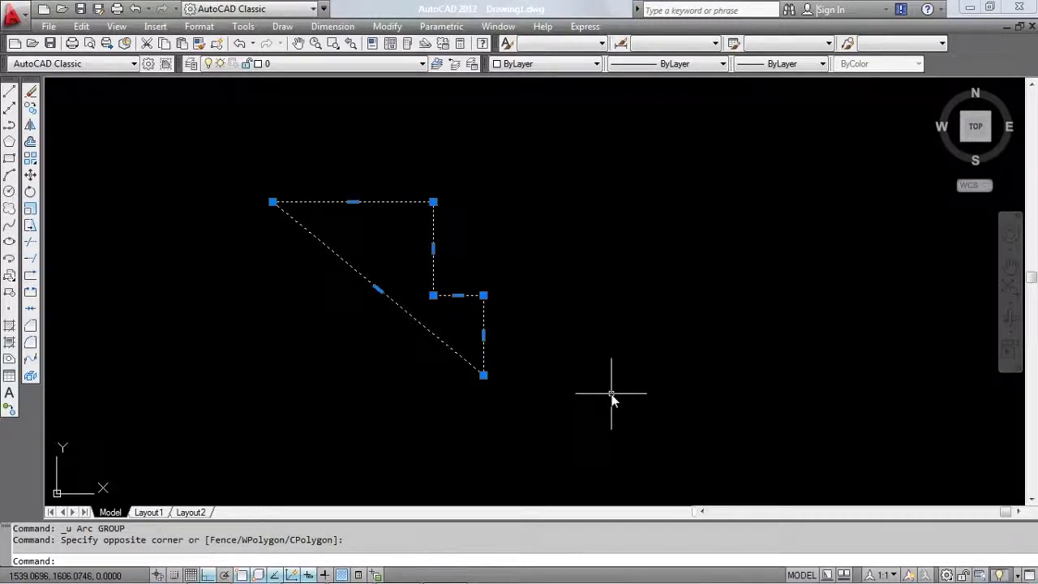
key("Delete")
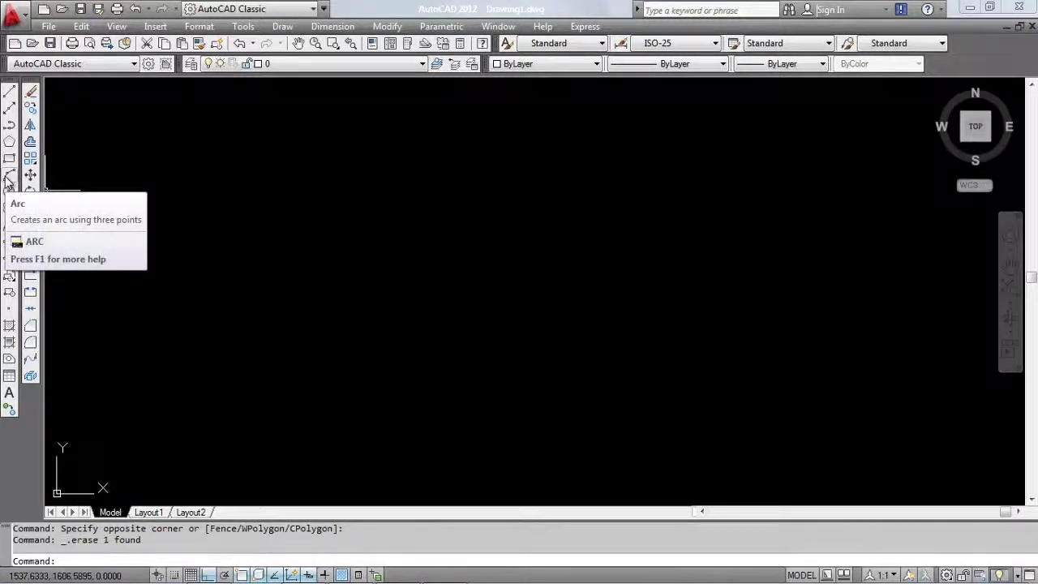
Draw a three-point arc curving downward in the upper middle of the empty drawing
left_click(9, 179)
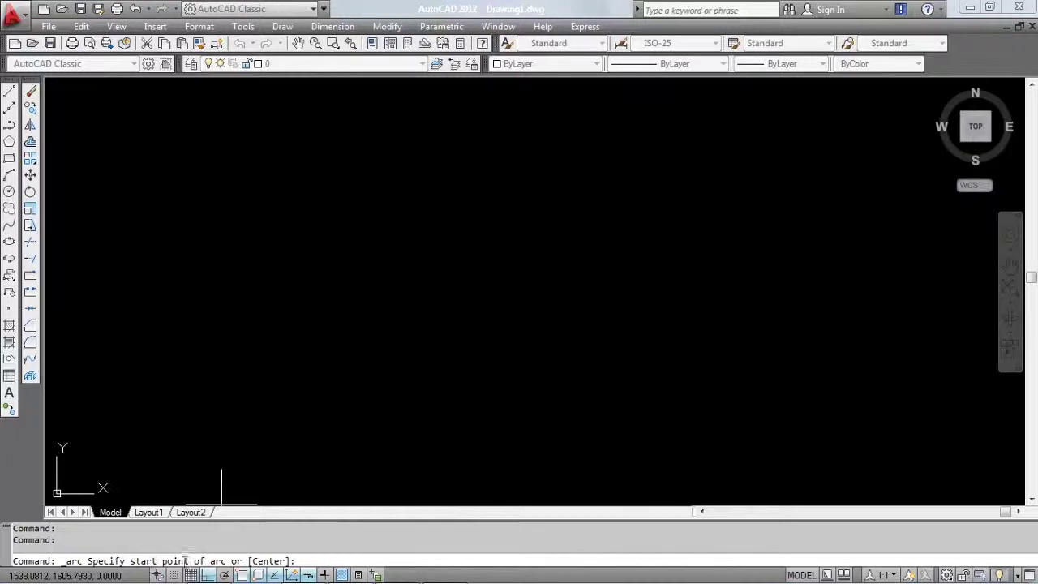
left_click(315, 228)
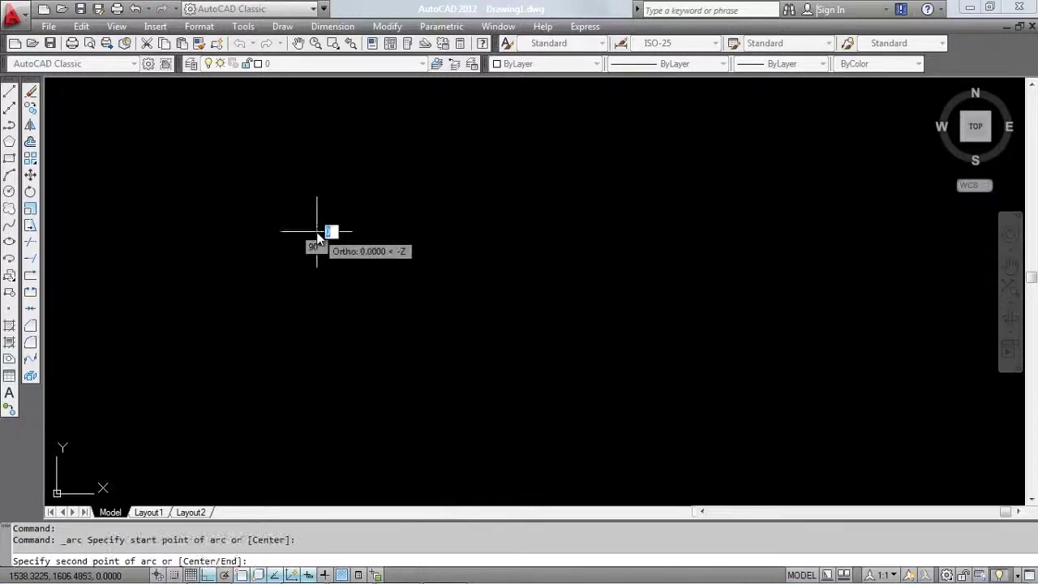
left_click(514, 206)
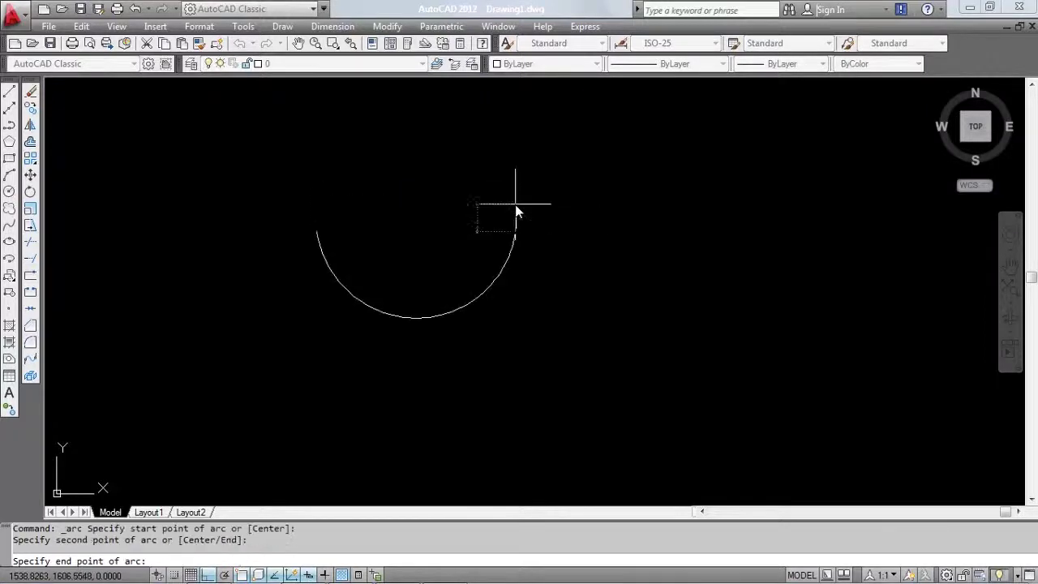
left_click(496, 122)
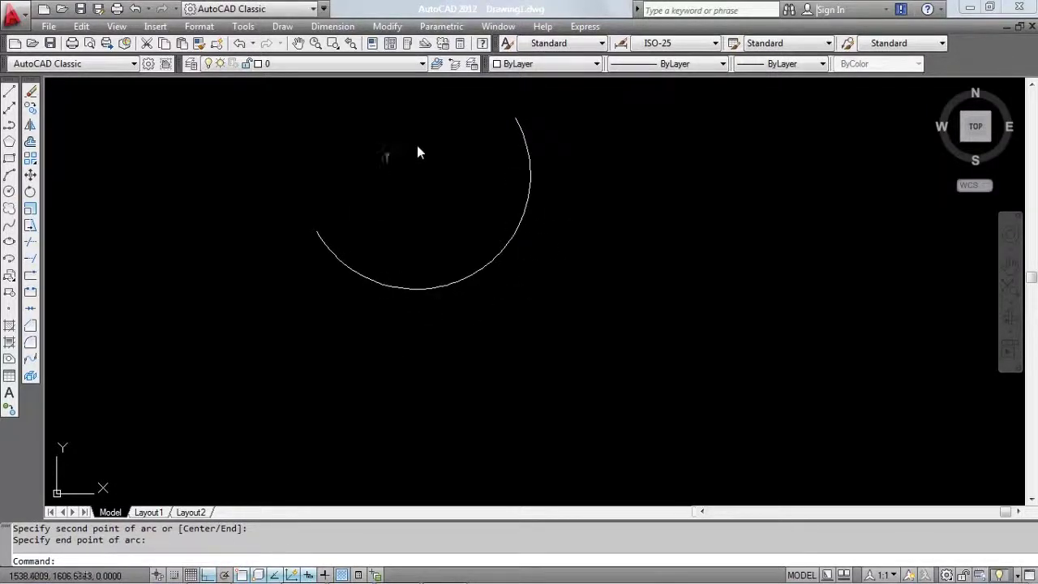
Draw a second, larger three-point arc below the first one
left_click(10, 175)
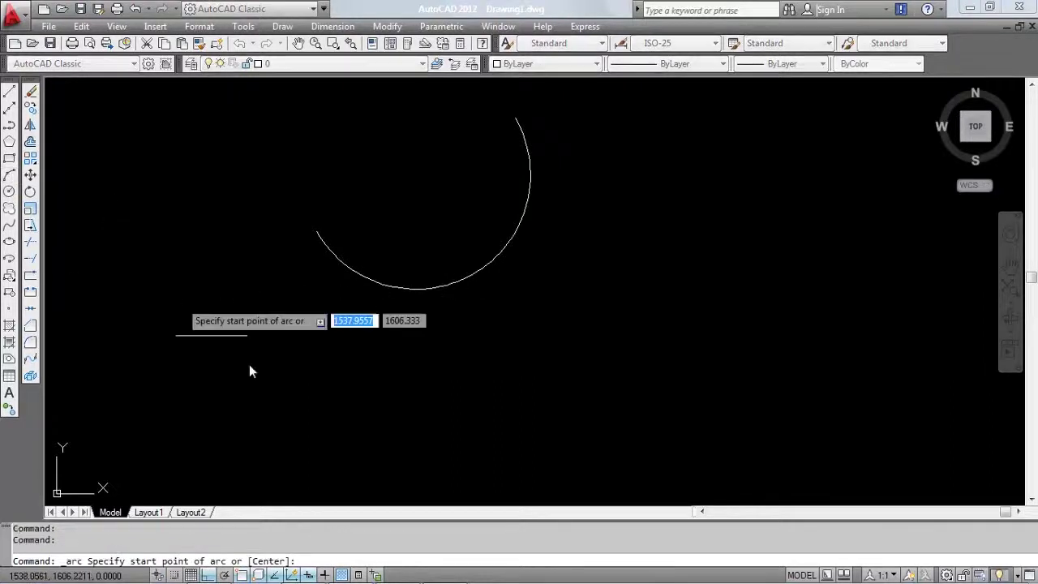
left_click(307, 384)
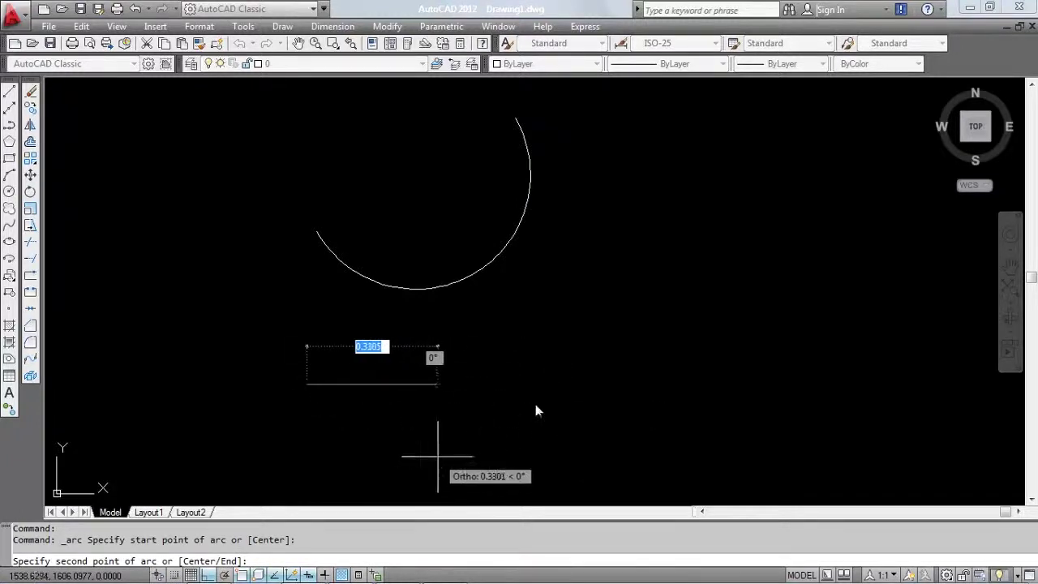
left_click(565, 379)
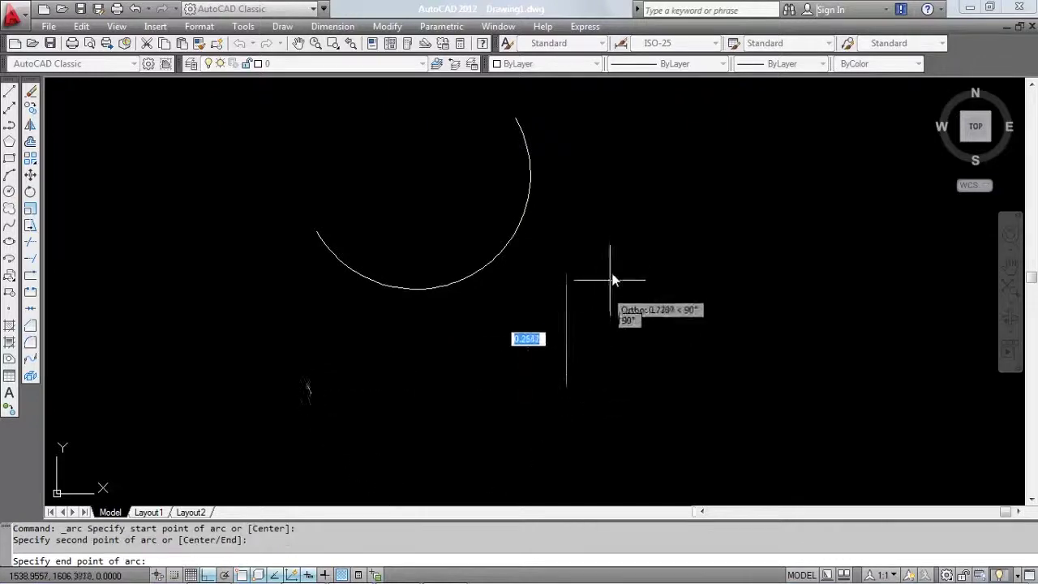
left_click(616, 238)
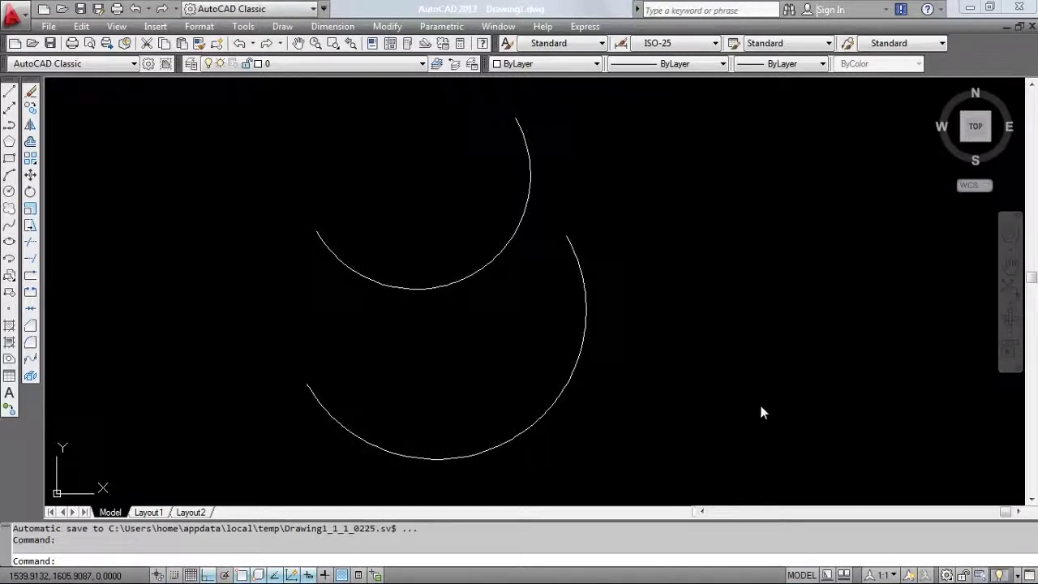
Select both arcs together and erase them
left_click(732, 463)
left_click(277, 167)
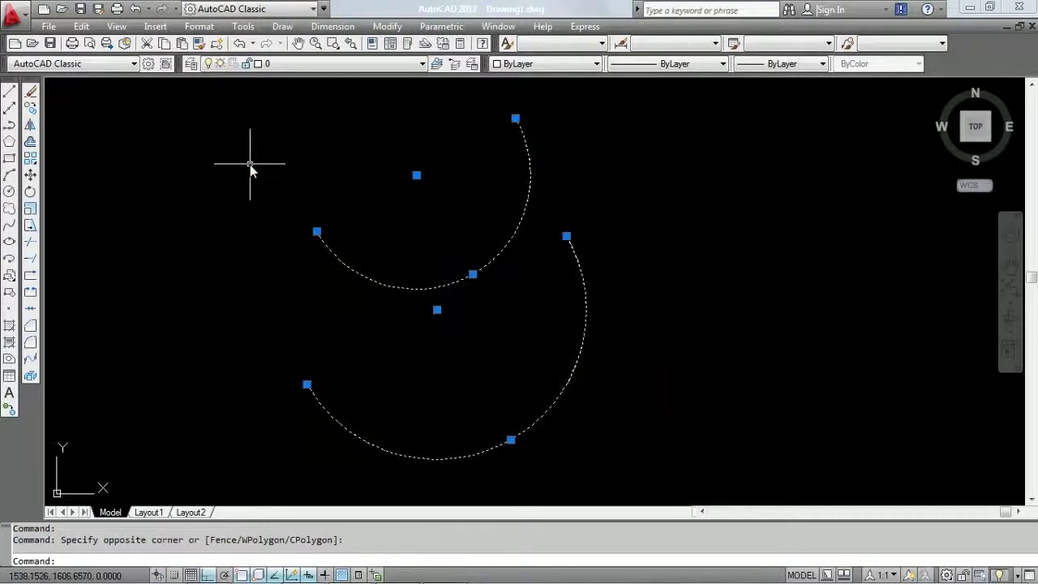
key("Delete")
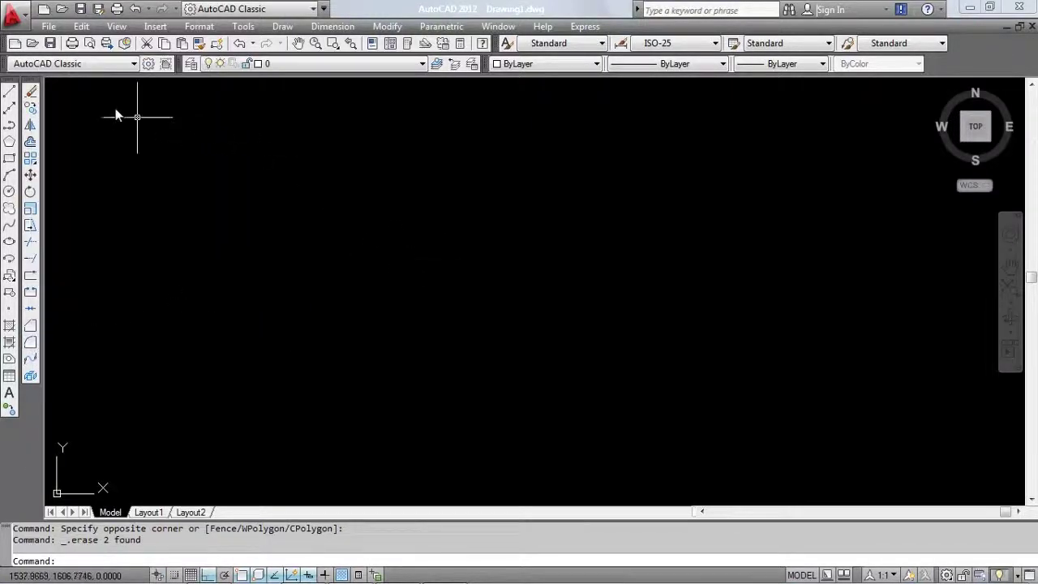
Draw a single horizontal line in the upper part of the empty drawing with the Line command
left_click(10, 93)
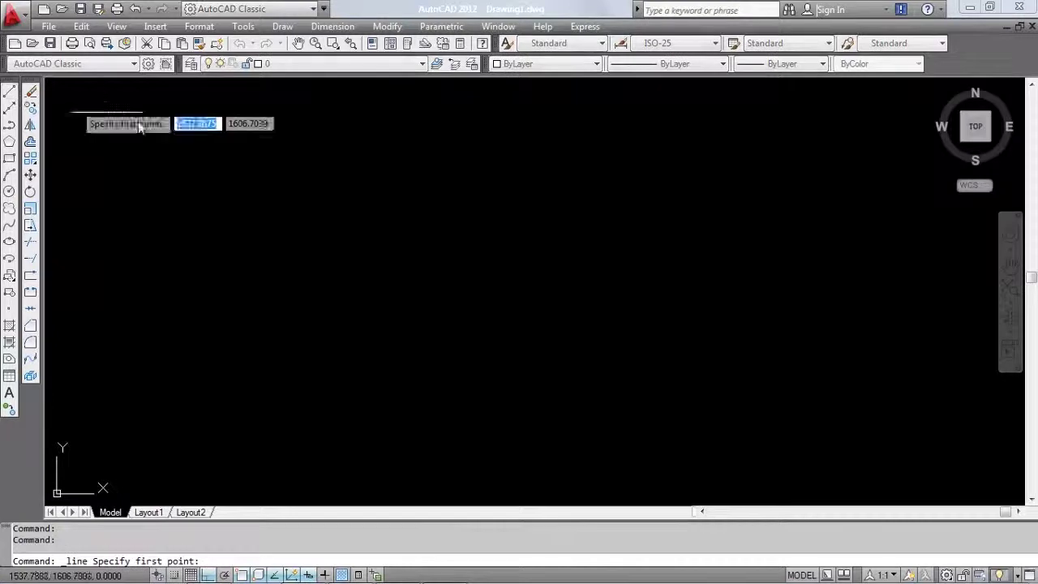
left_click(206, 176)
left_click(436, 187)
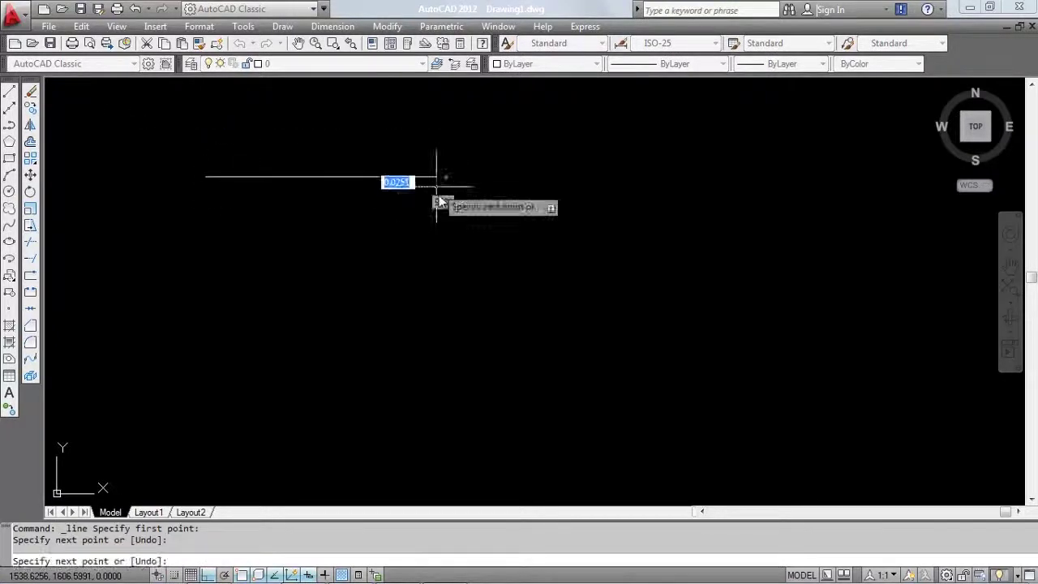
key("Escape")
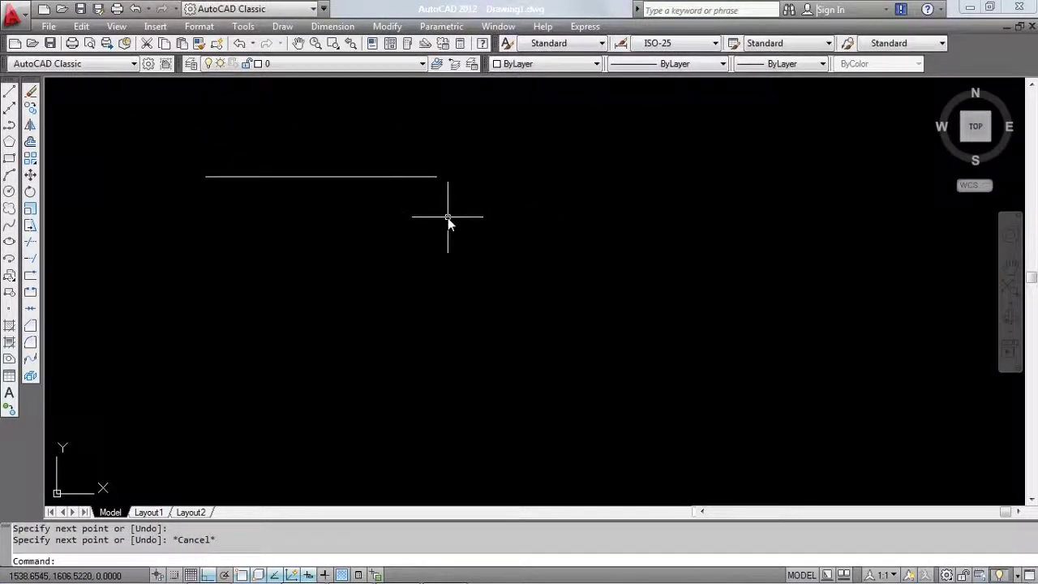
Draw a separate vertical line about 0.42 long, below and to the right of the horizontal line
left_click(10, 93)
left_click(543, 246)
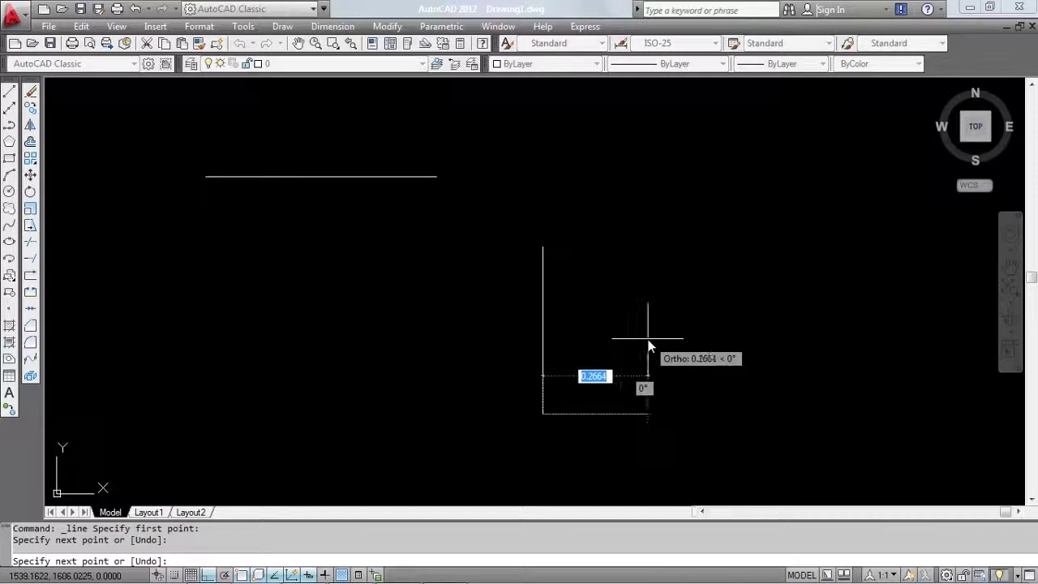
key("Escape")
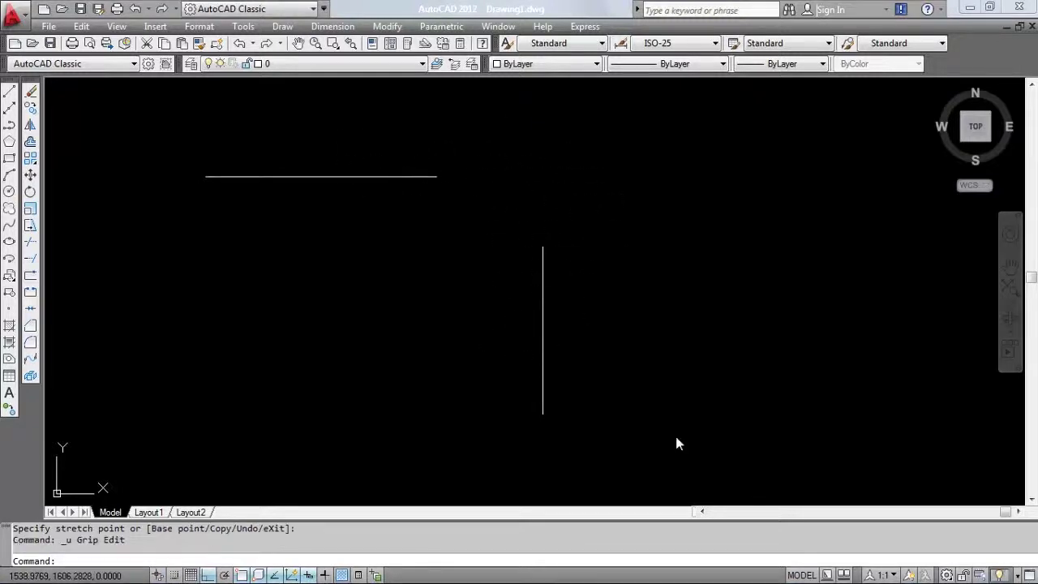
Stretch the horizontal line's right endpoint rightward until it extends past the vertical line's position
left_click(381, 176)
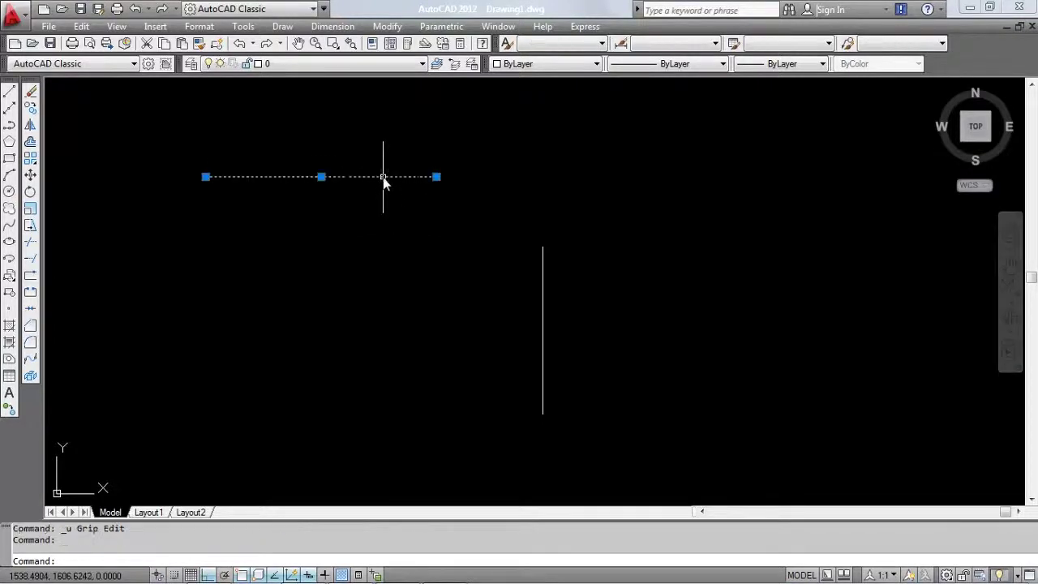
left_click(436, 176)
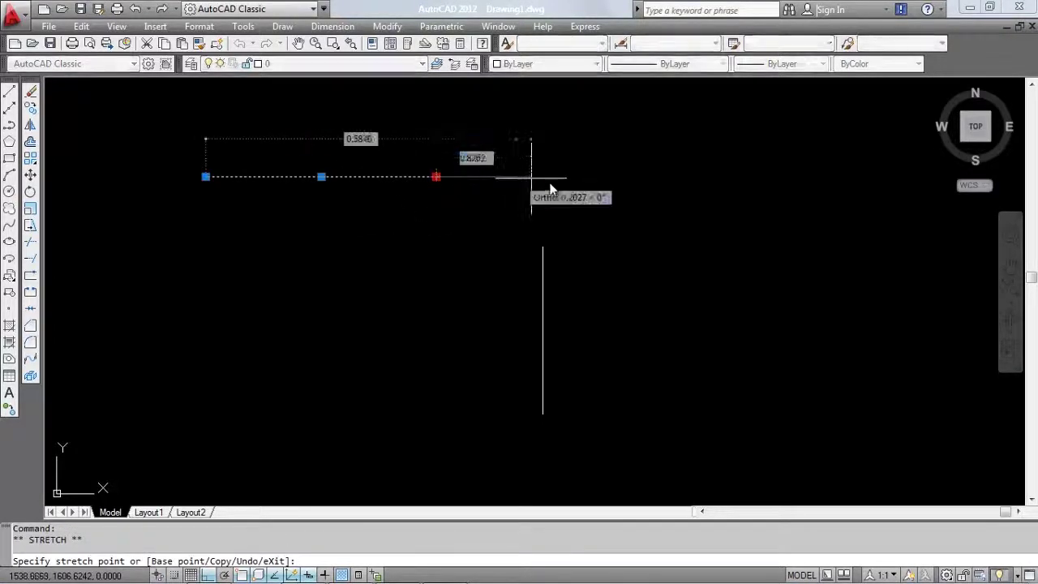
left_click(580, 182)
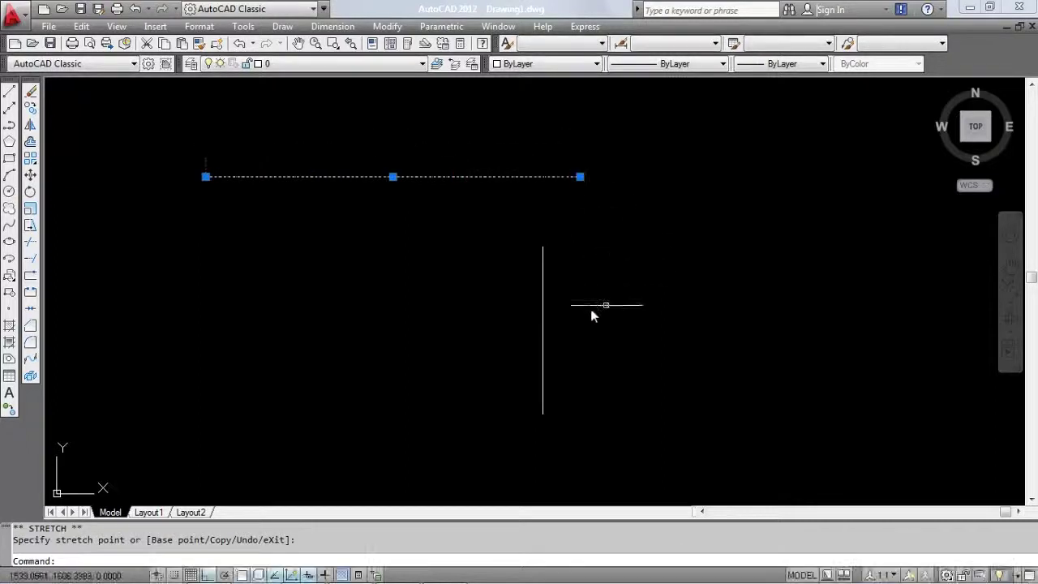
key("Escape")
Stretch the vertical line's upper endpoint straight up onto the horizontal line
left_click(542, 308)
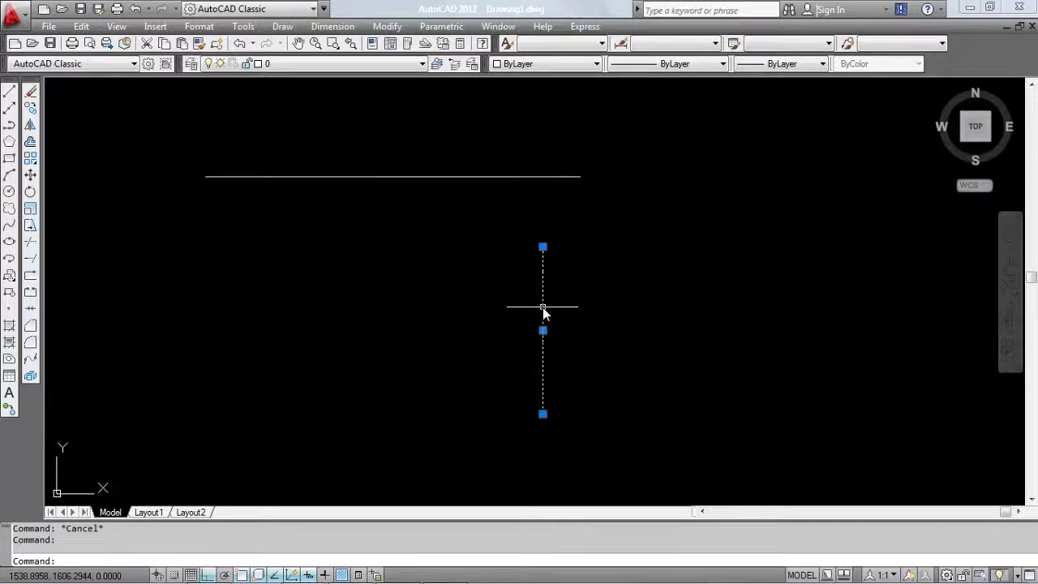
left_click(543, 248)
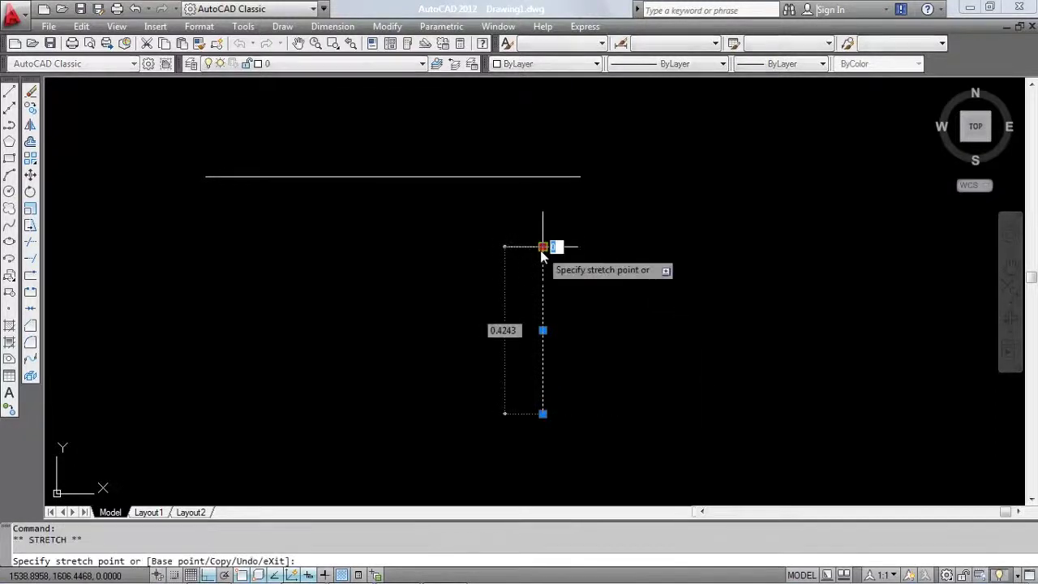
left_click(540, 179)
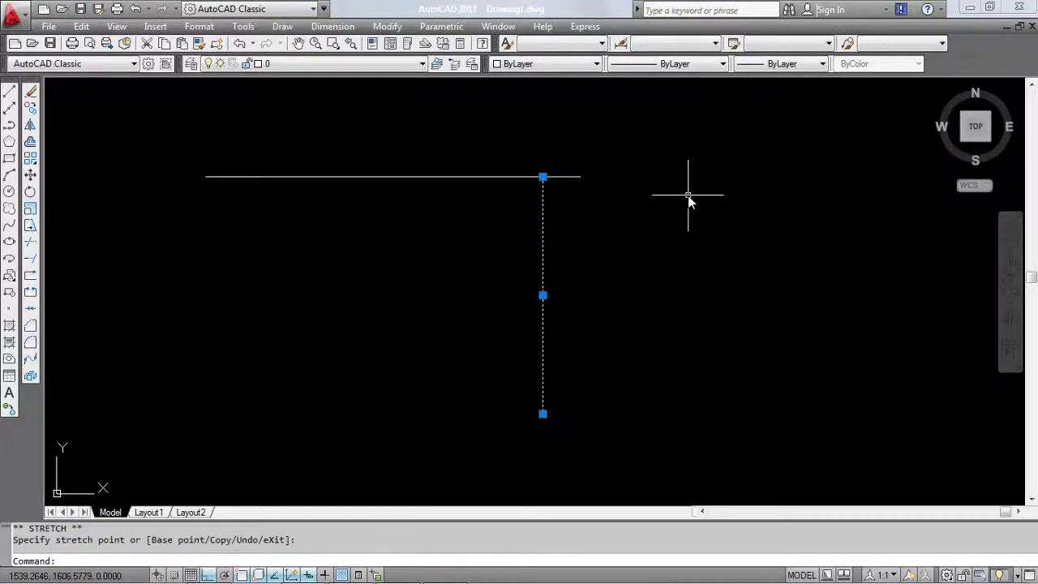
Shorten the horizontal line by stretching its right endpoint back to the vertical line's upper endpoint, forming a closed corner
left_click(578, 178)
left_click(579, 176)
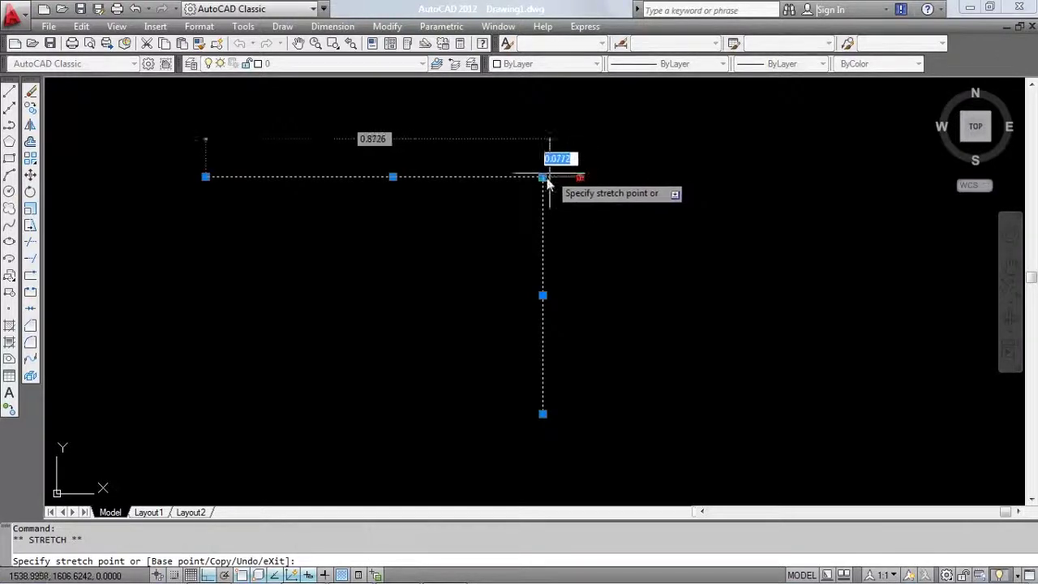
left_click(539, 180)
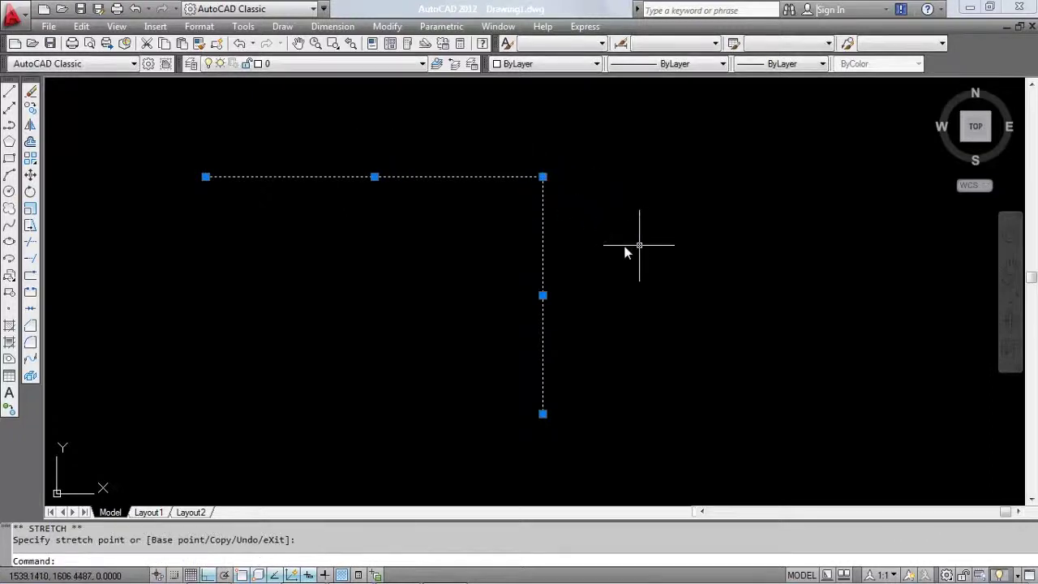
left_click(590, 241)
left_click(594, 238)
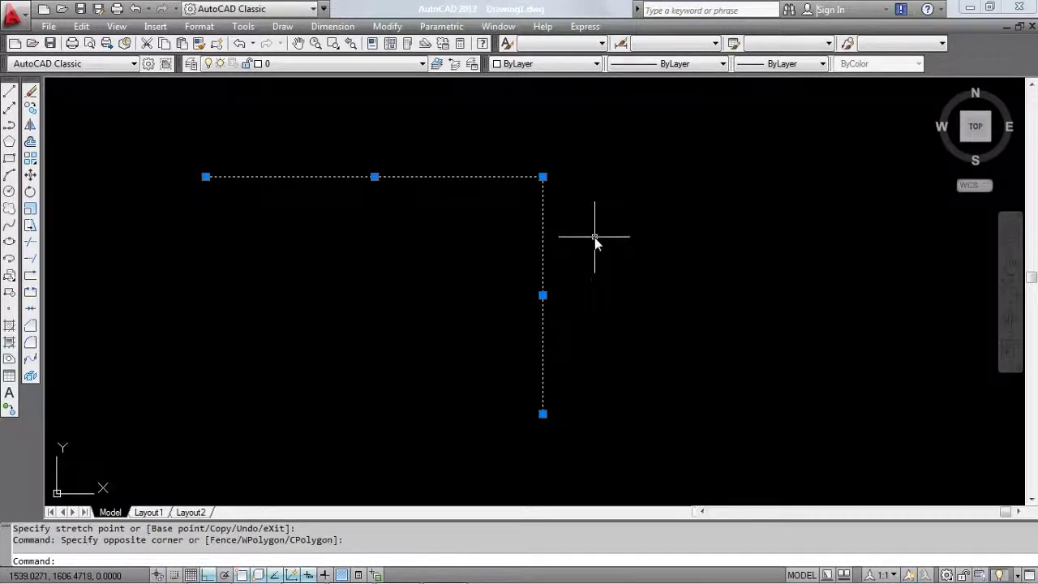
Clear the selection and undo the three endpoint stretches on the horizontal and vertical lines
key("Escape")
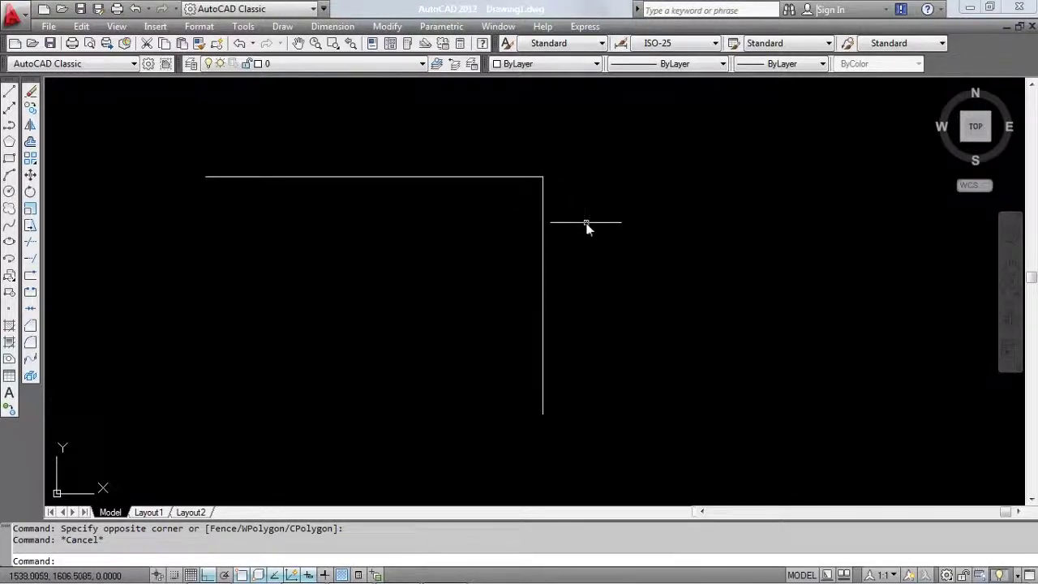
key("ctrl+z")
key("ctrl+z")
key("ctrl+z")
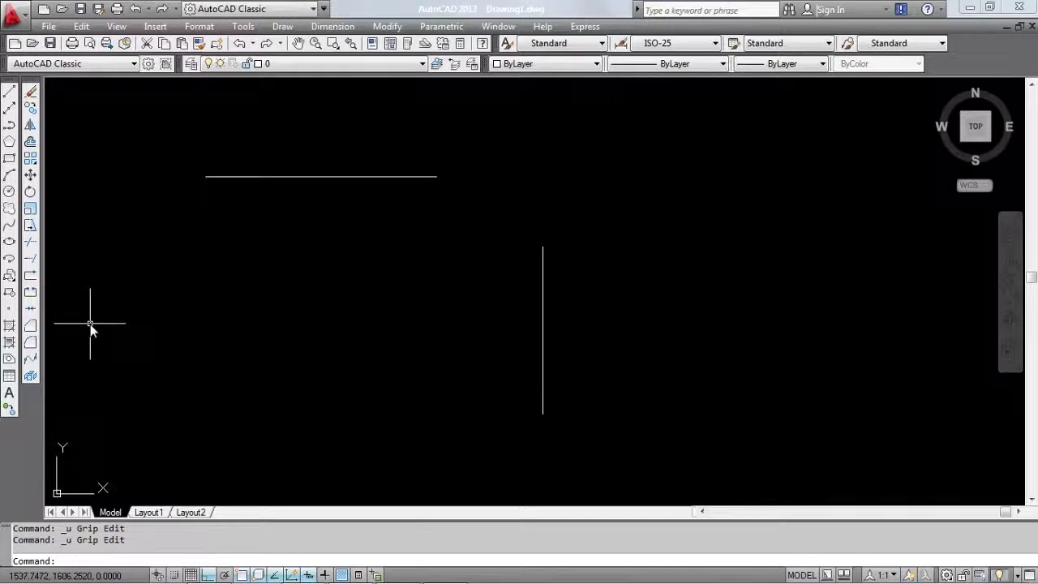
Fillet the separate horizontal and vertical lines into a sharp corner at radius 0, and undo that fillet
left_click(31, 347)
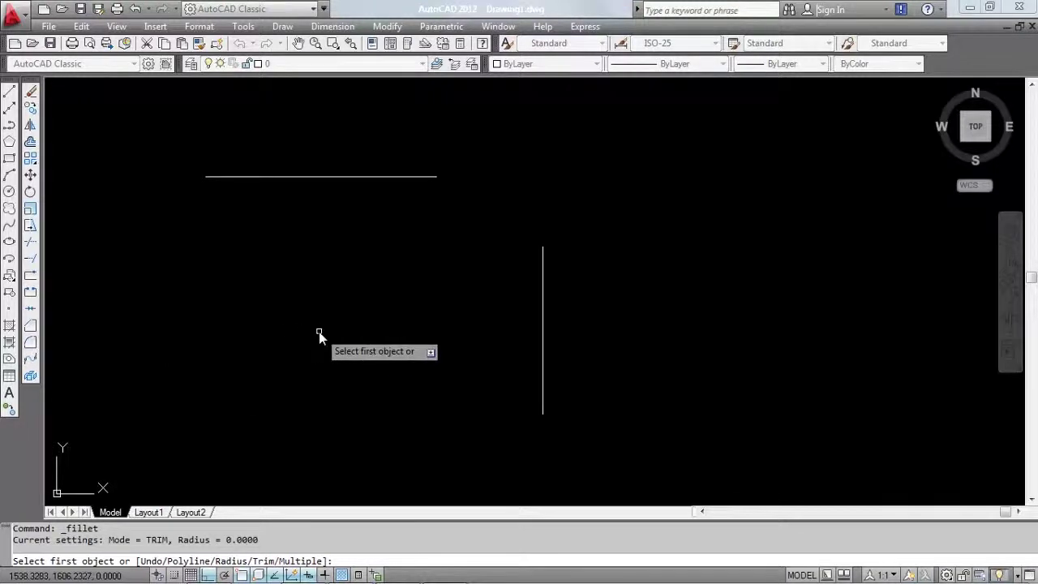
left_click(390, 176)
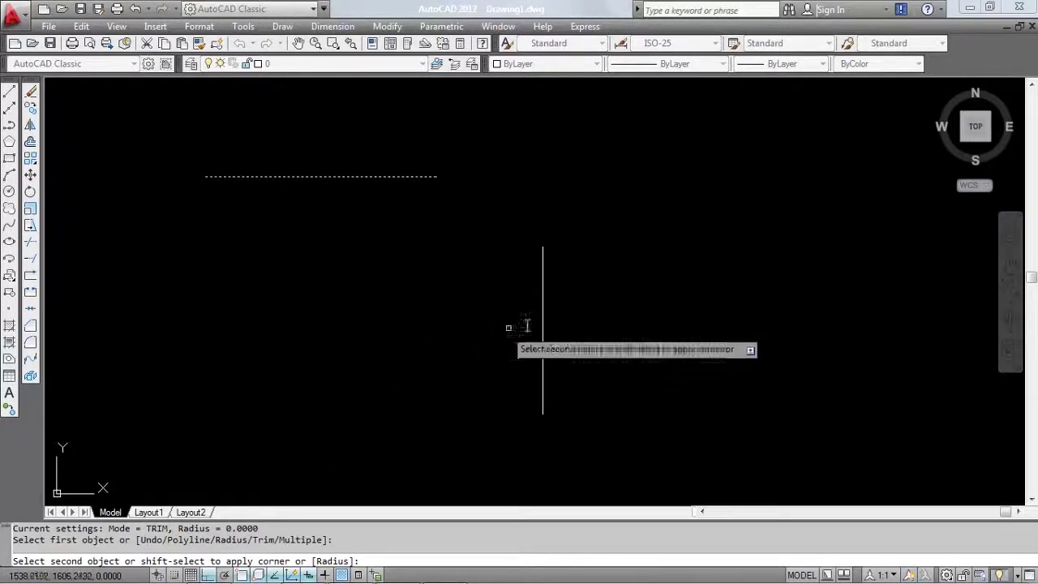
left_click(542, 303)
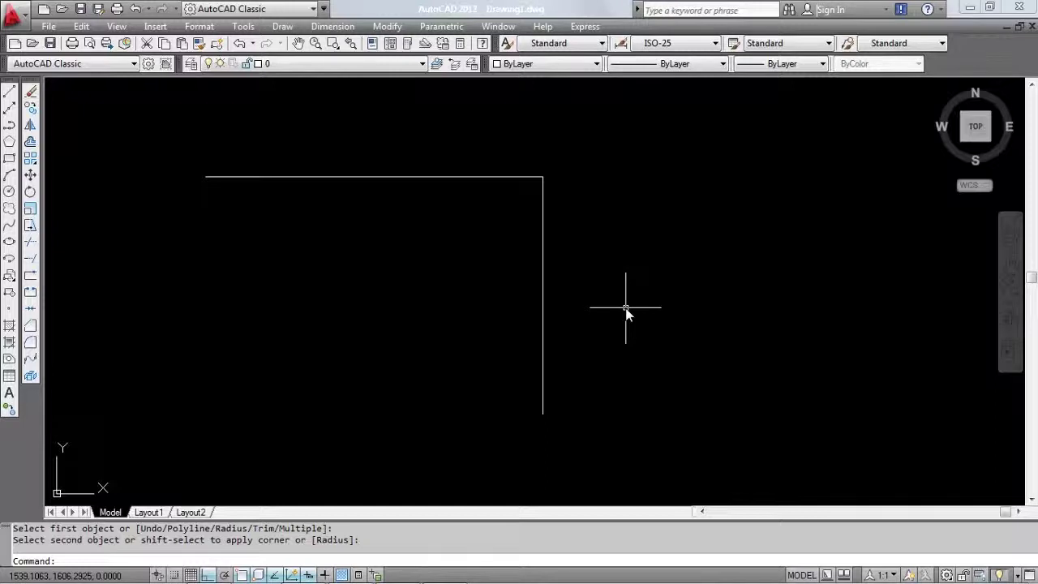
key("ctrl+z")
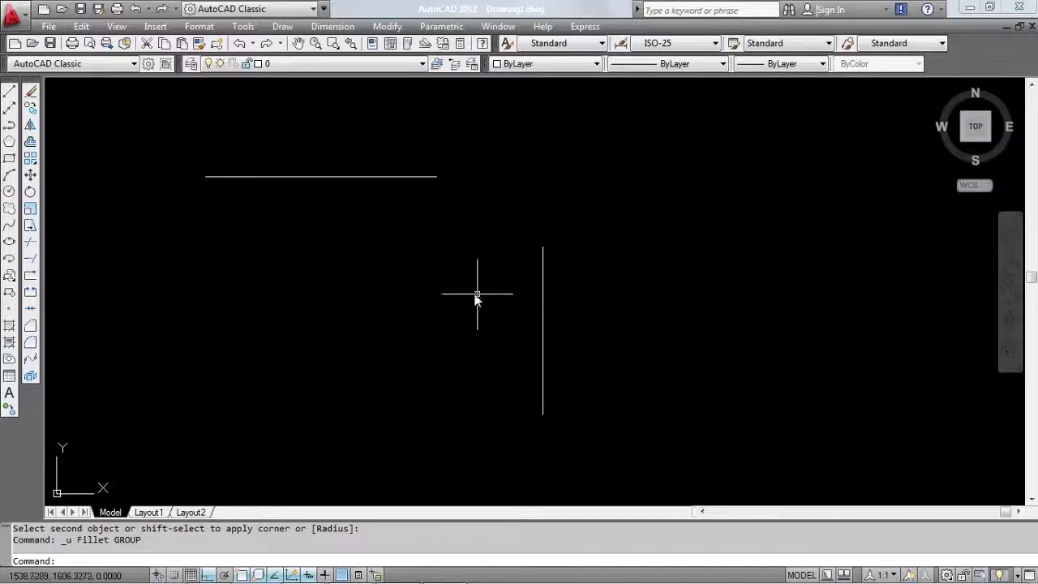
Fillet the horizontal and vertical lines with a radius of 0.2 to connect them with an arc
left_click(30, 344)
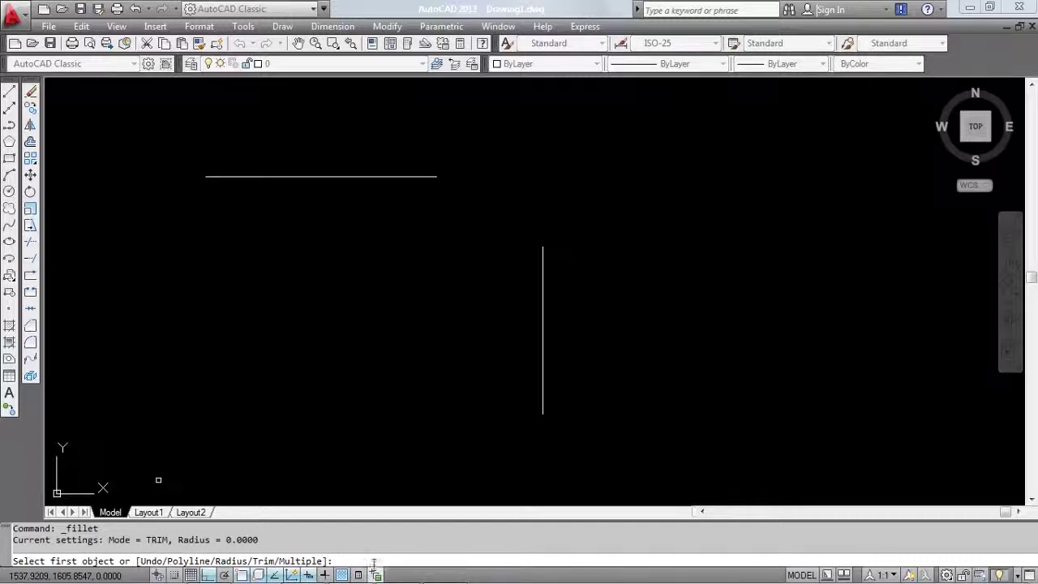
type("r")
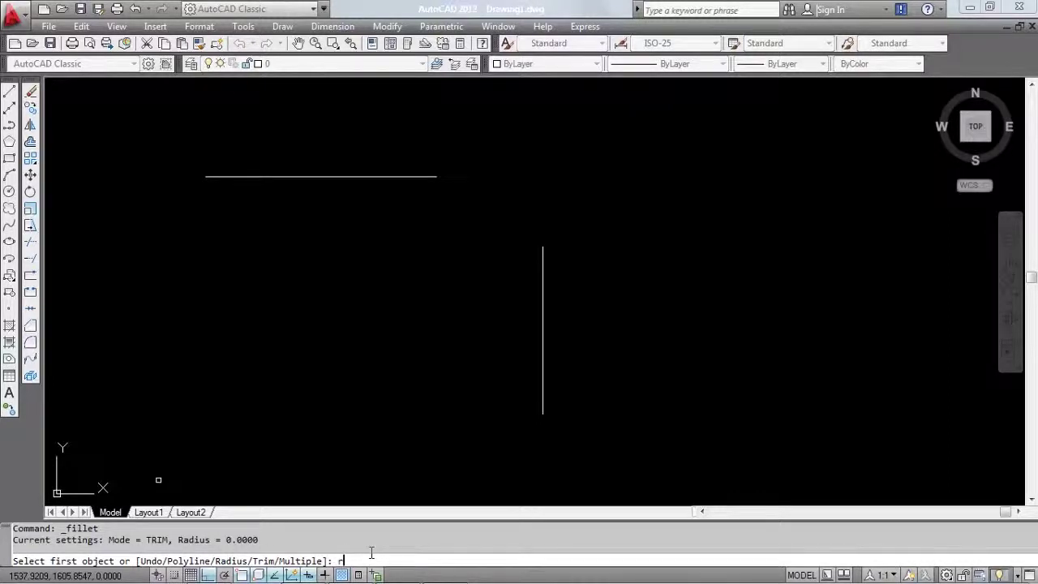
key("Return")
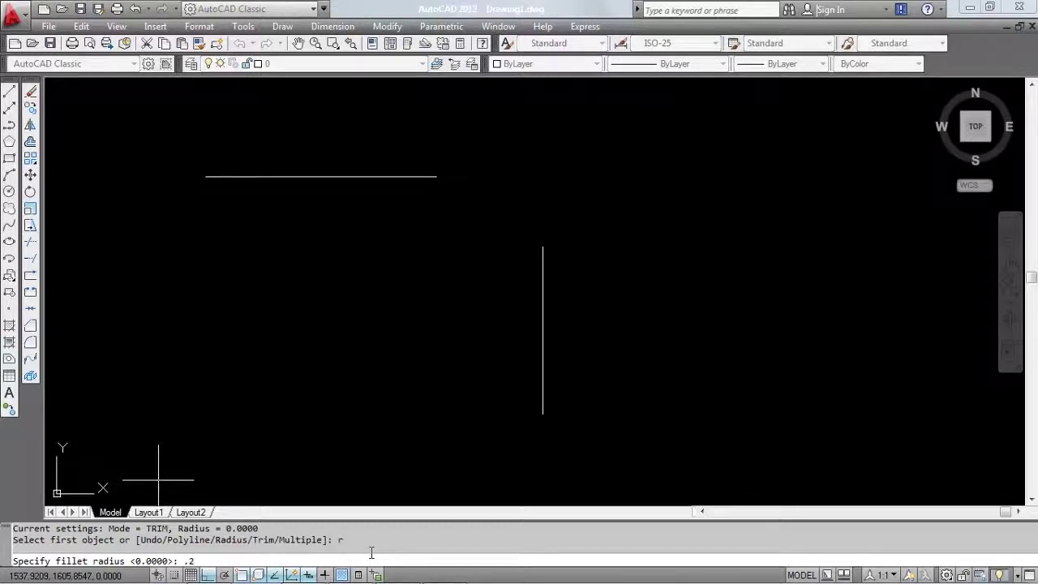
key("Return")
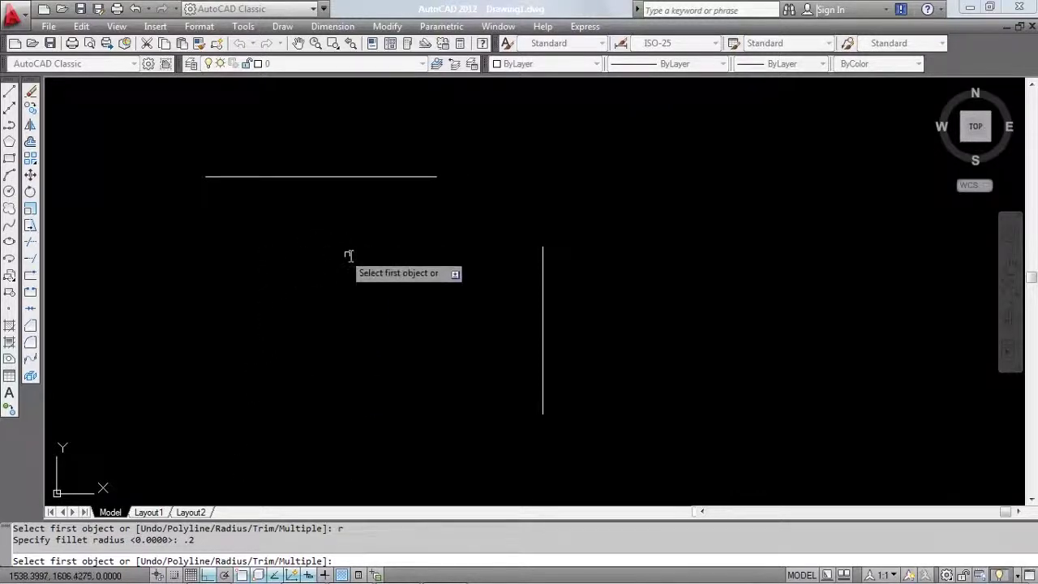
left_click(333, 176)
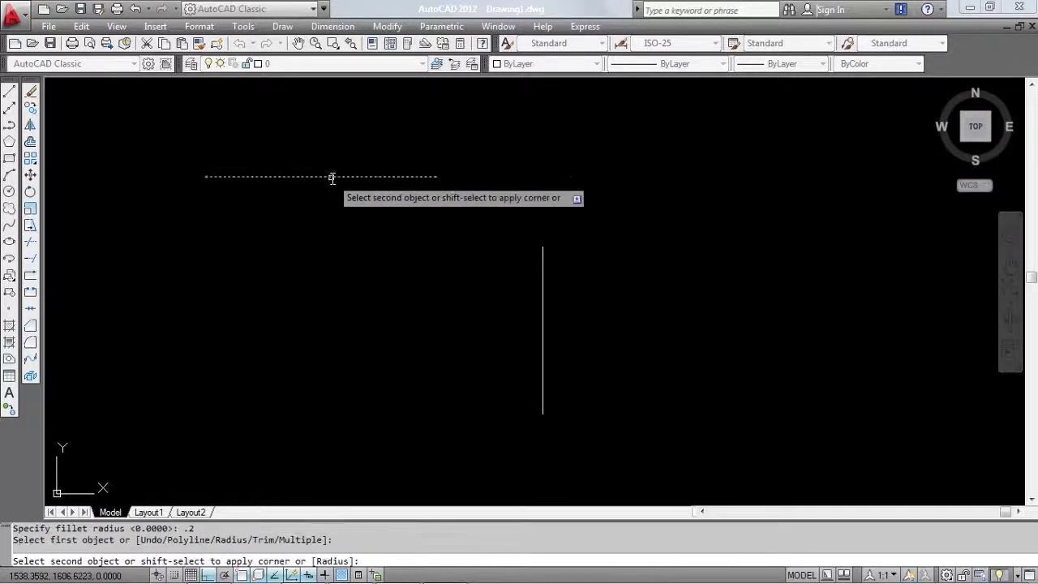
left_click(541, 292)
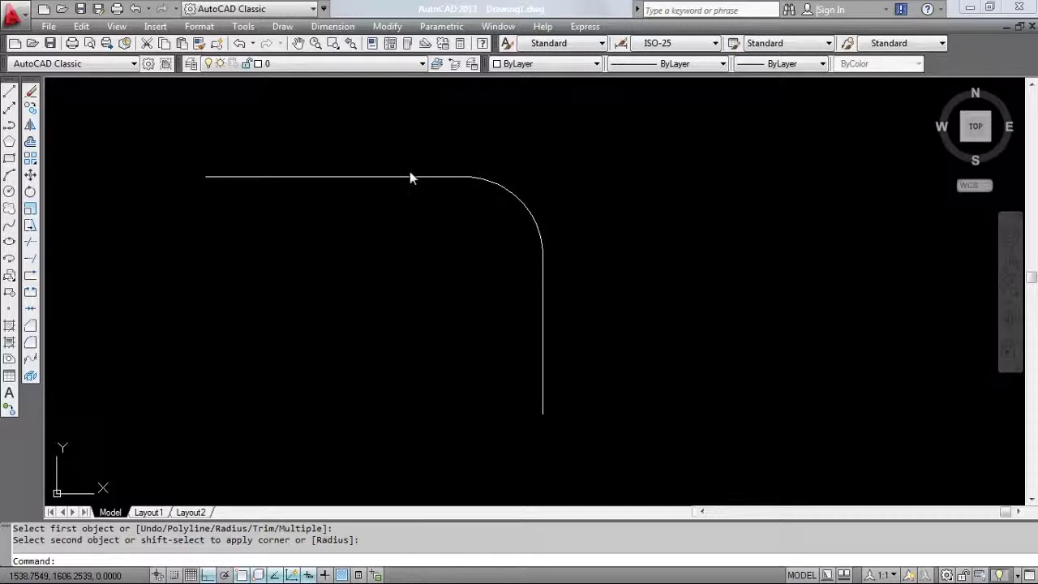
Undo the last fillet and erase operations, and delete the fillet arc between the two lines
key("ctrl+z")
key("ctrl+z")
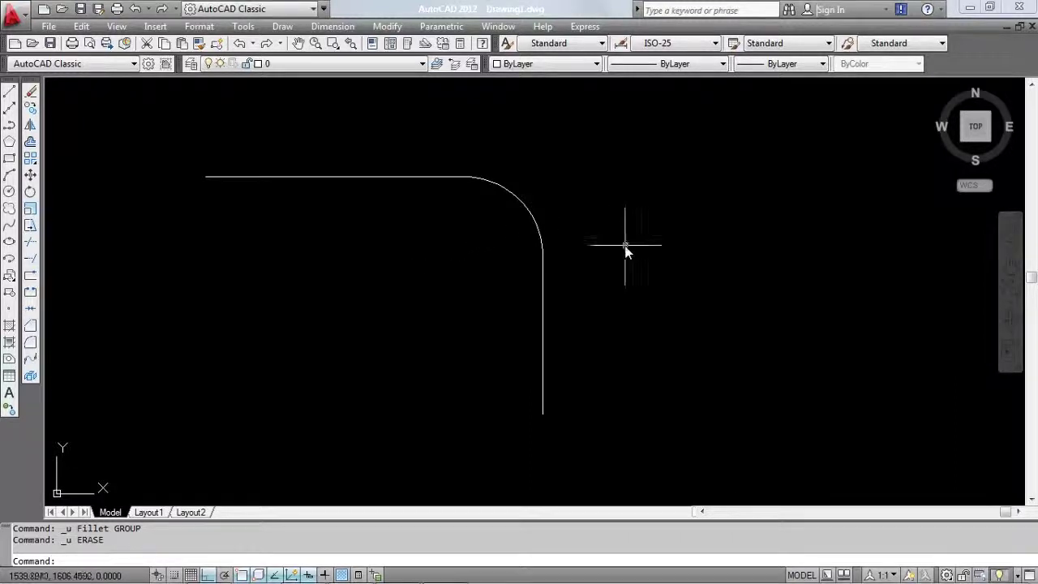
left_click(582, 223)
left_click(500, 210)
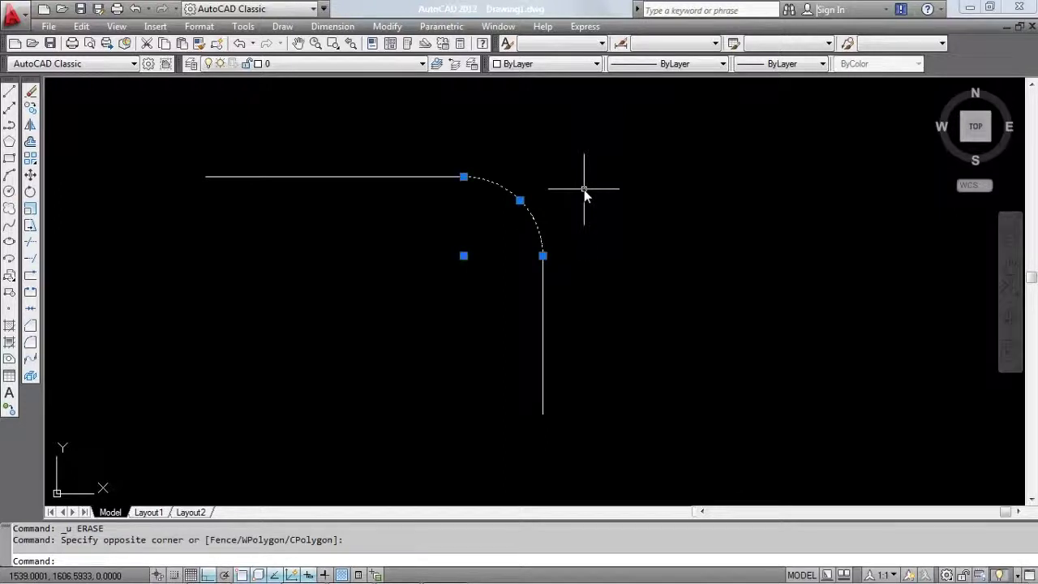
key("Delete")
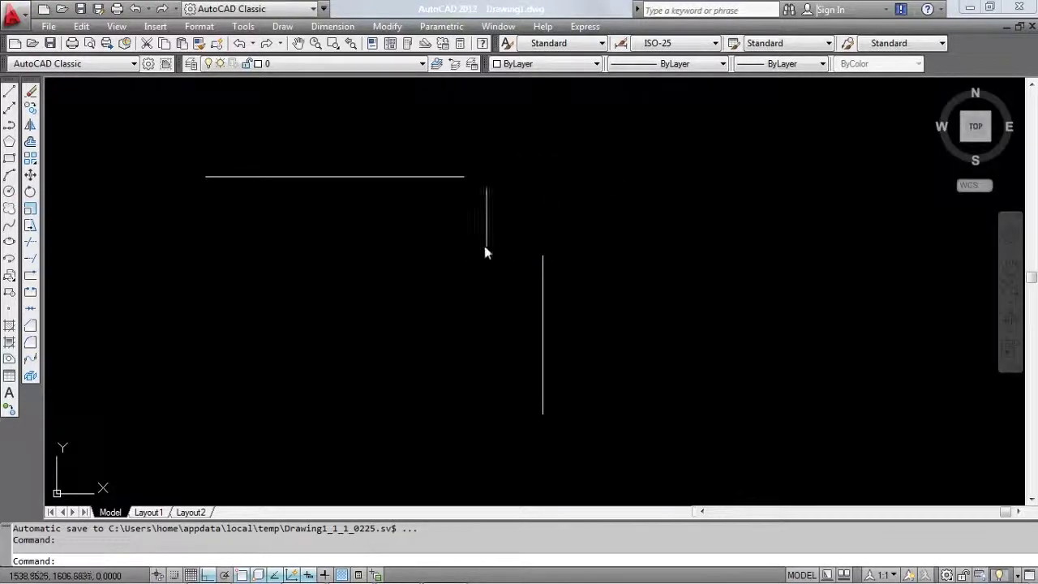
Set the fillet radius to 0 and fillet the horizontal and vertical lines into a sharp corner
left_click(30, 343)
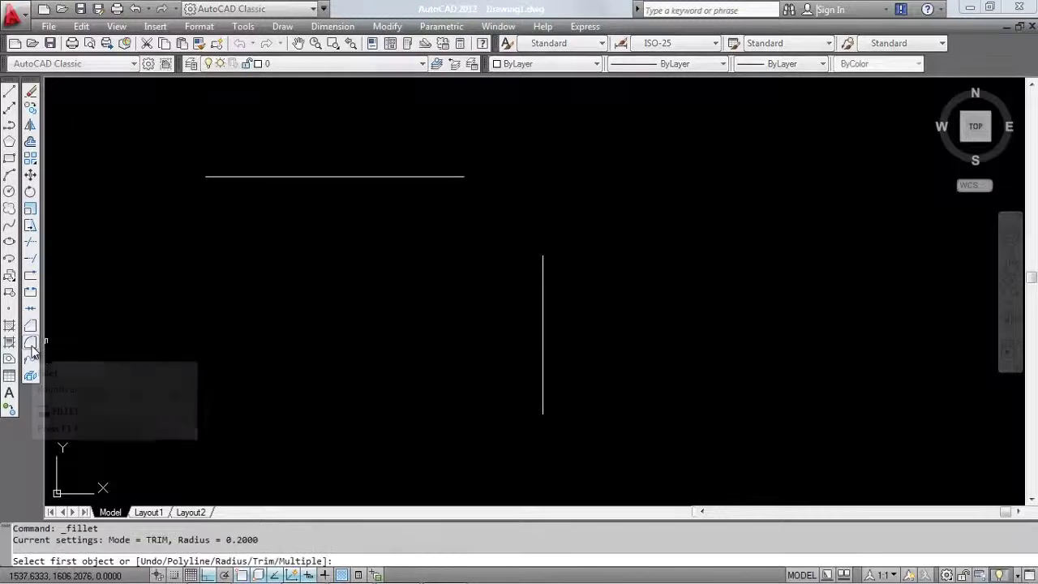
double_click(235, 539)
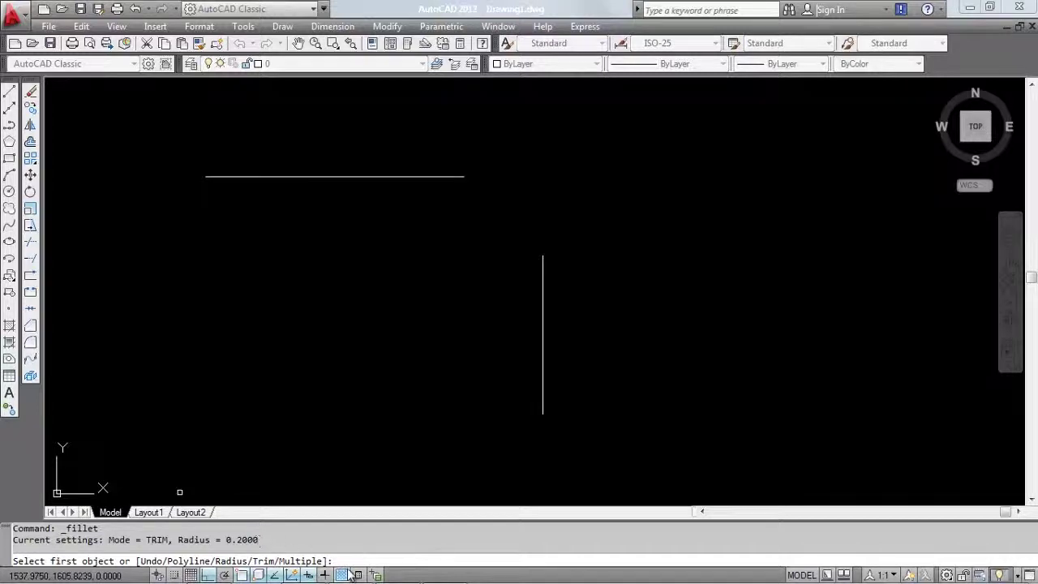
type("r")
key("Return")
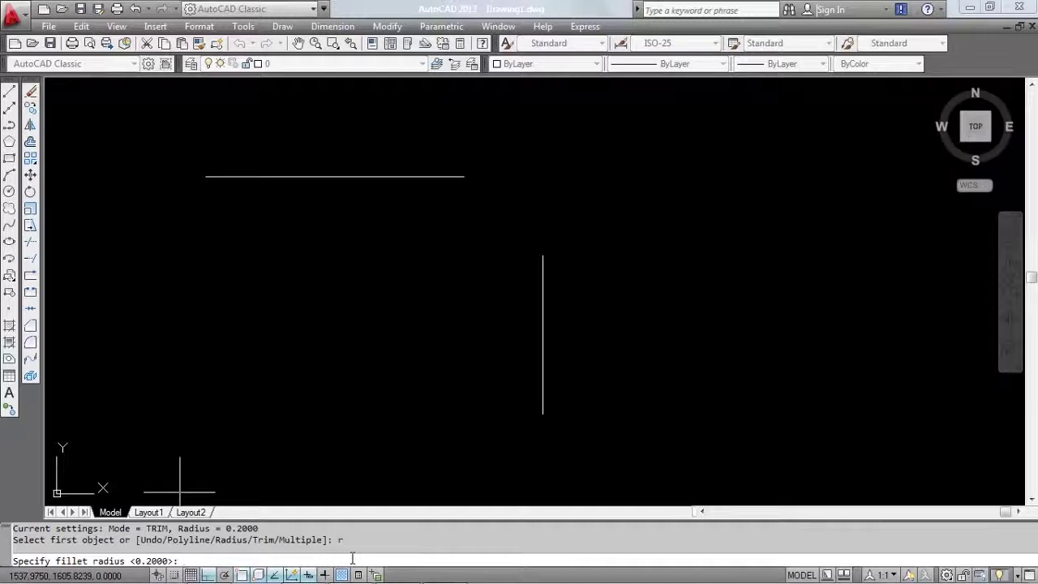
key("Return")
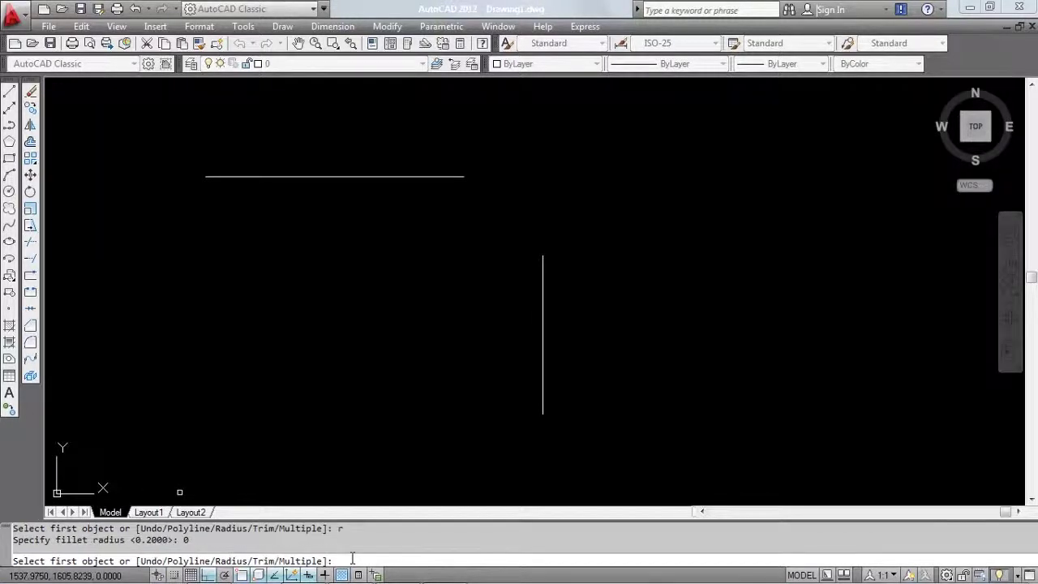
left_click(370, 176)
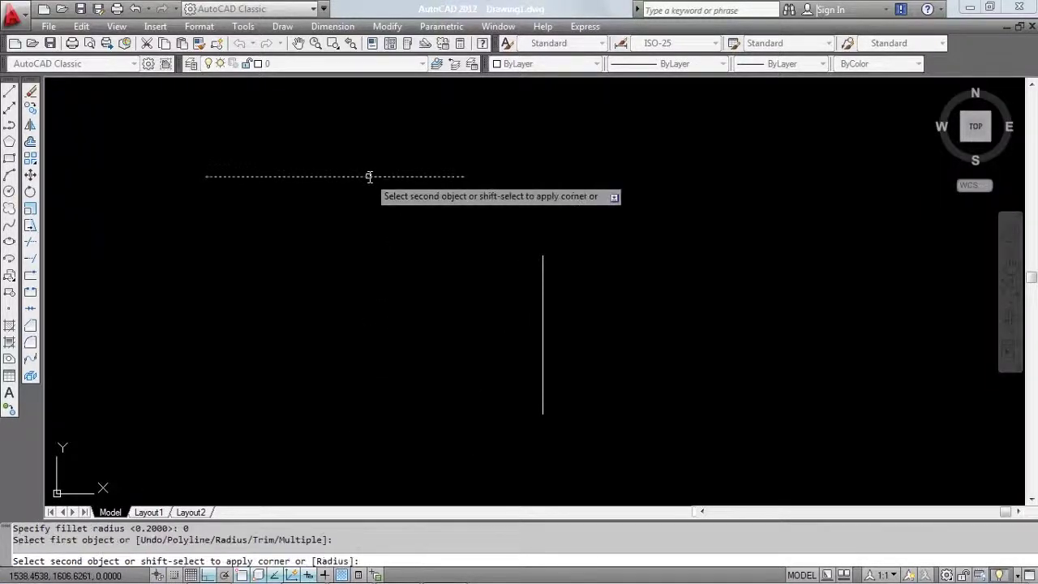
left_click(543, 300)
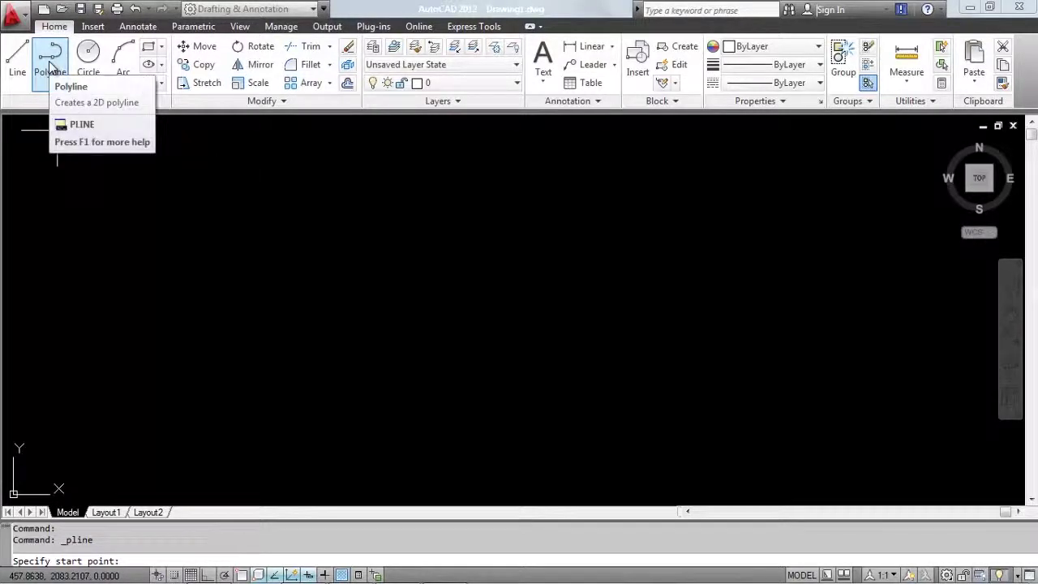
left_click(124, 80)
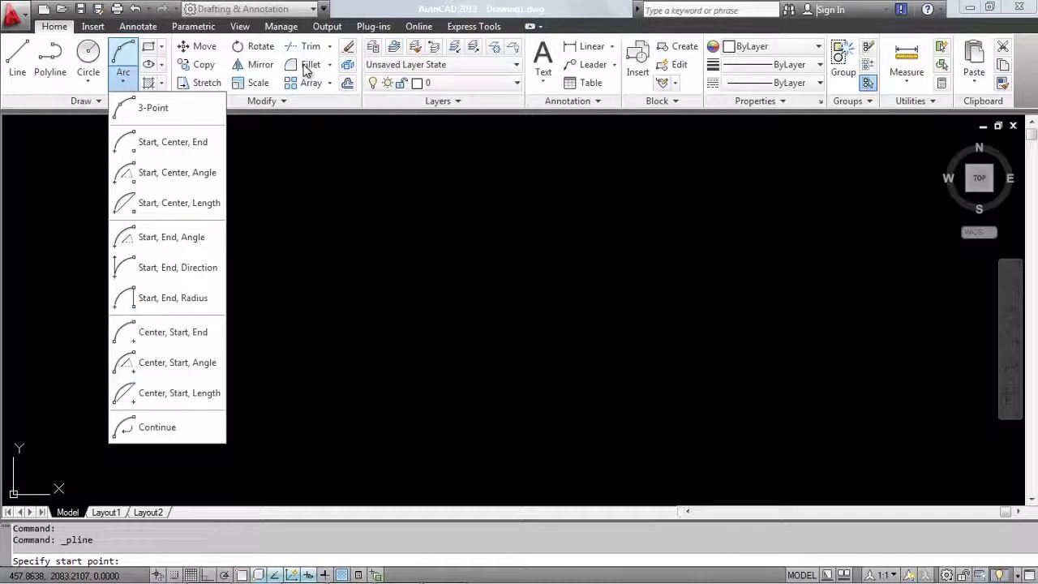
left_click(312, 154)
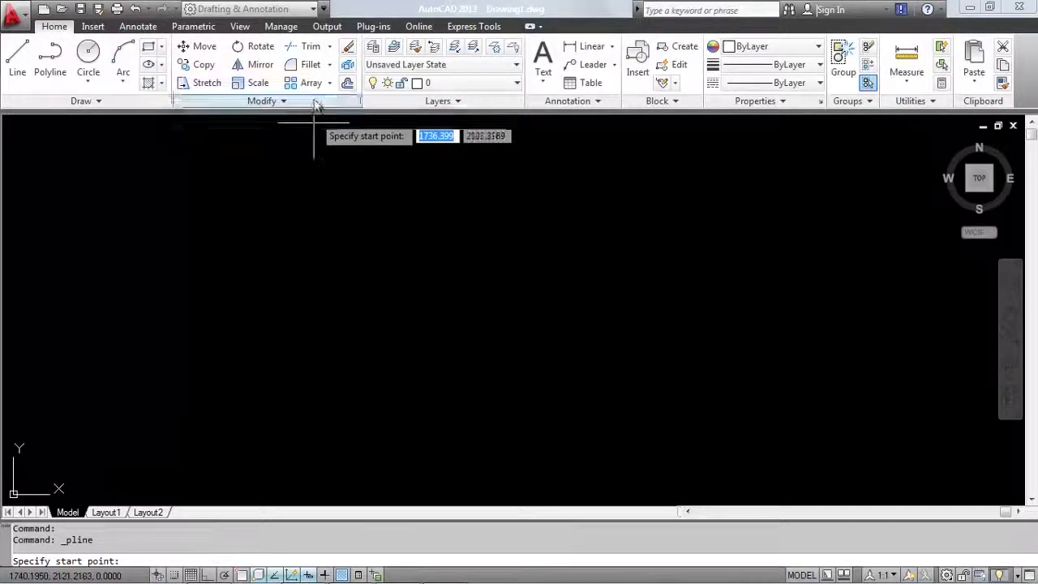